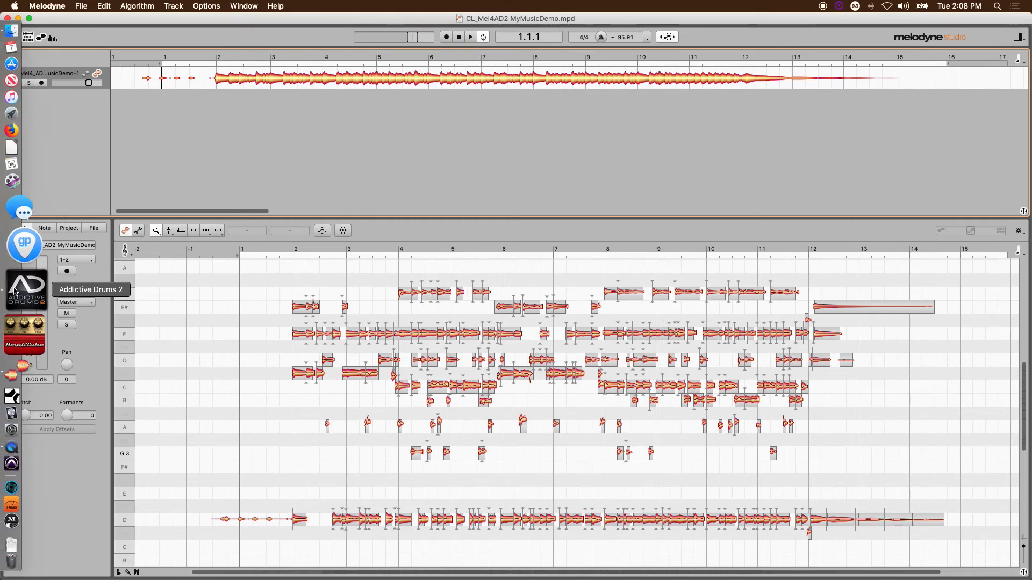
- Look at the Addictive Drums 2 window, return to Melodyne and play the demo track to about bar 5
left_click(14, 293)
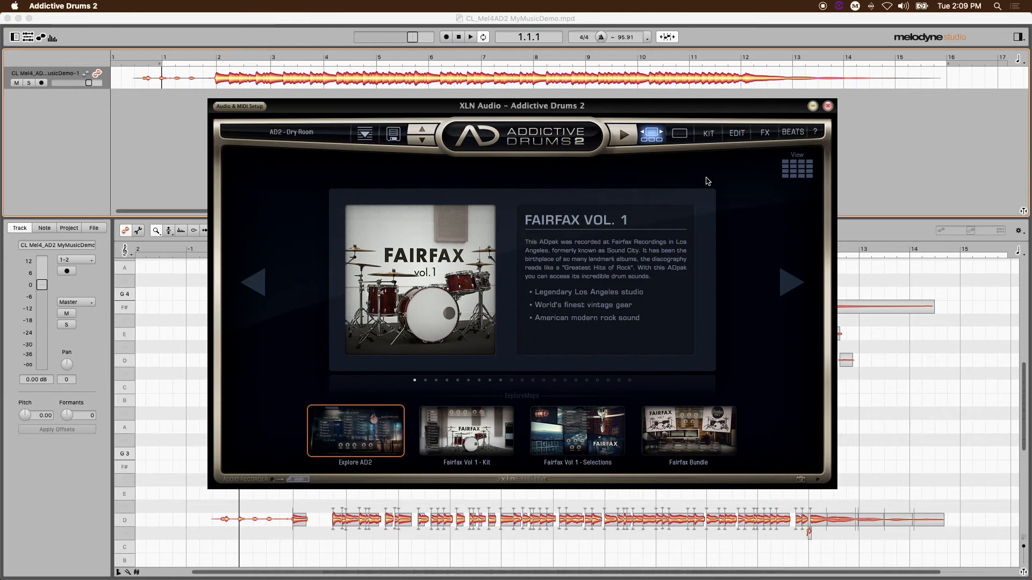
left_click(711, 23)
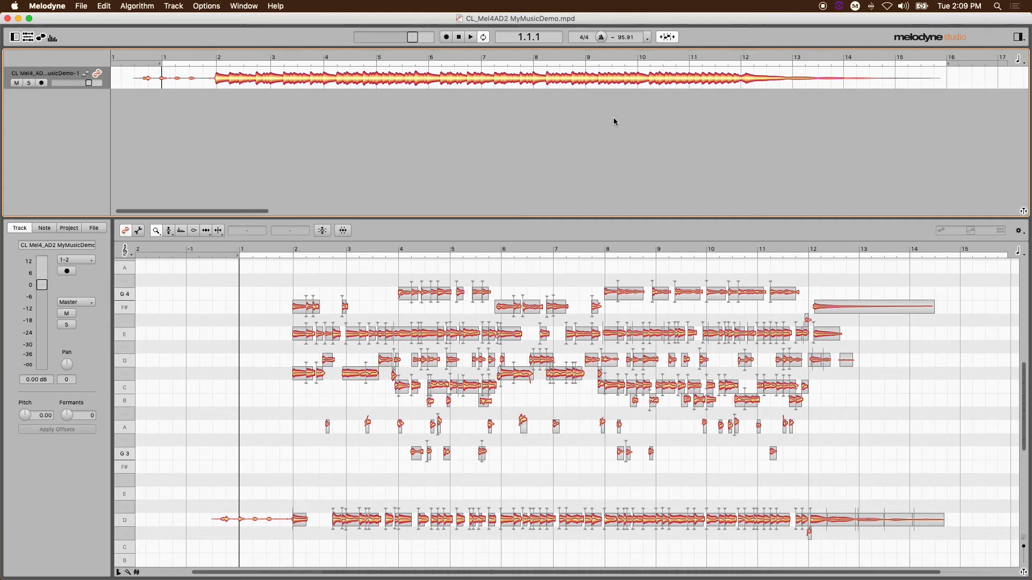
key("space")
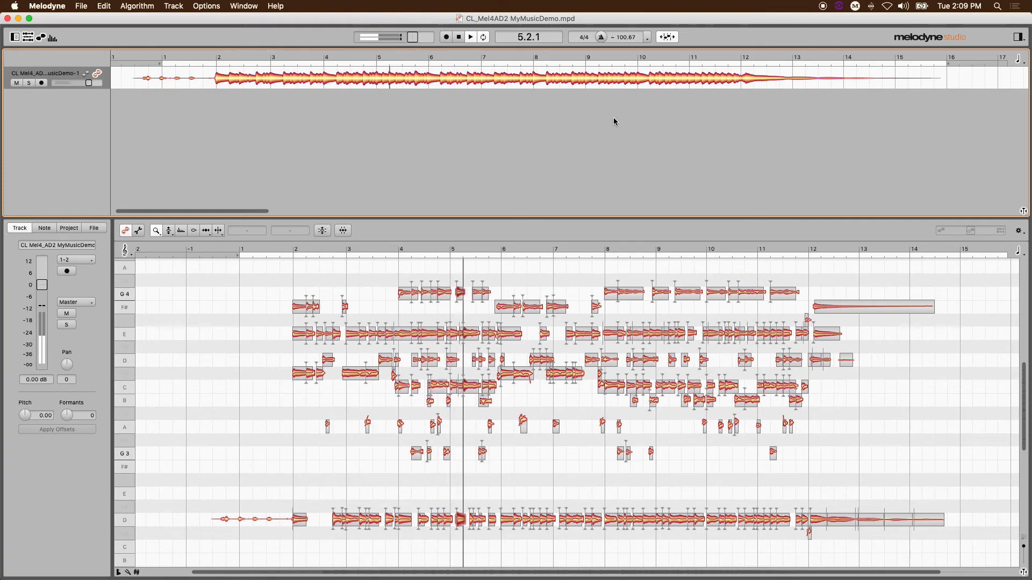
key("space")
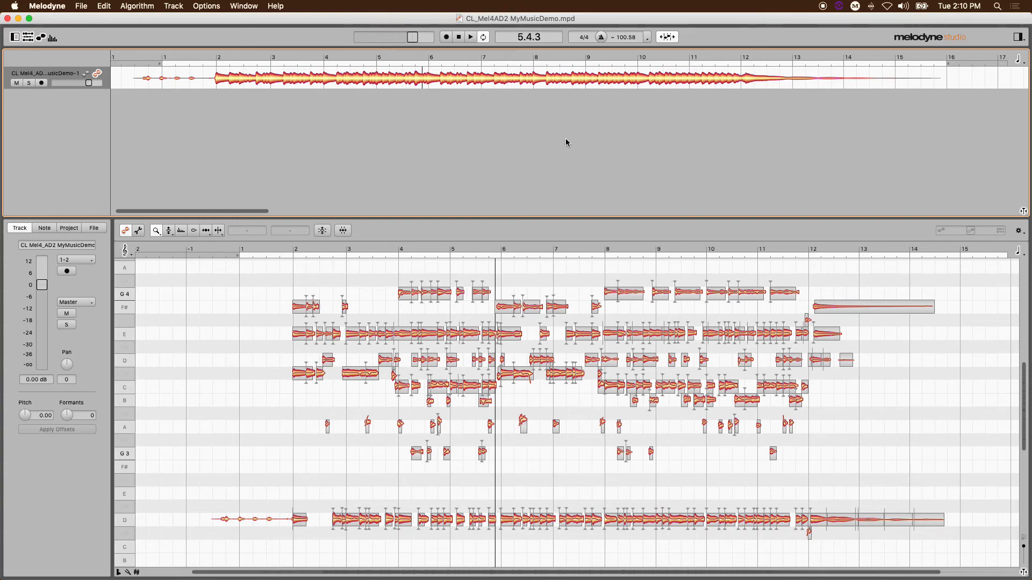
- Show the file browser and audition drum loops from the Drum Loop Samples folder, including DW Funk, WindTunnel and SonarRawks
left_click(1018, 37)
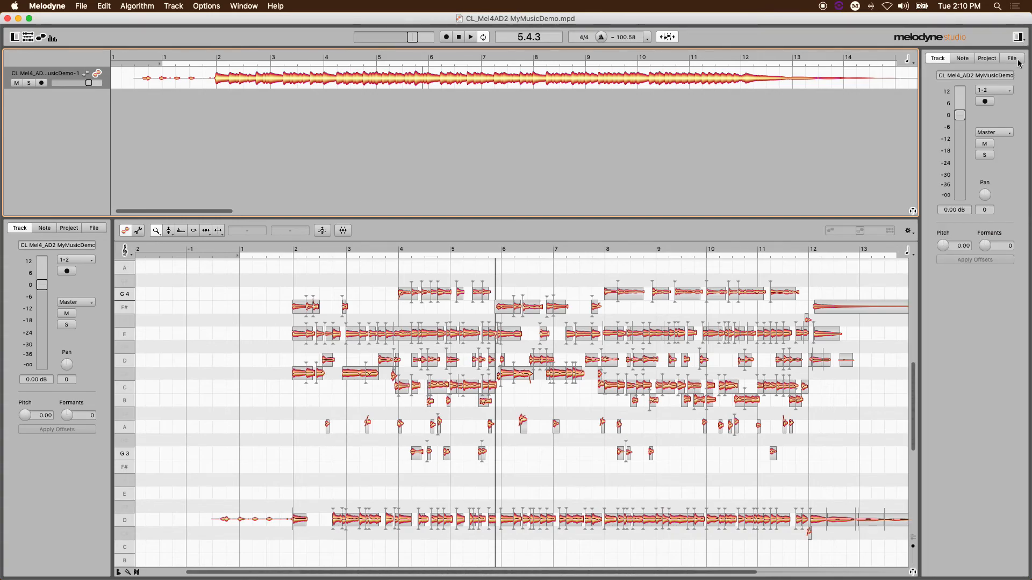
left_click(1016, 59)
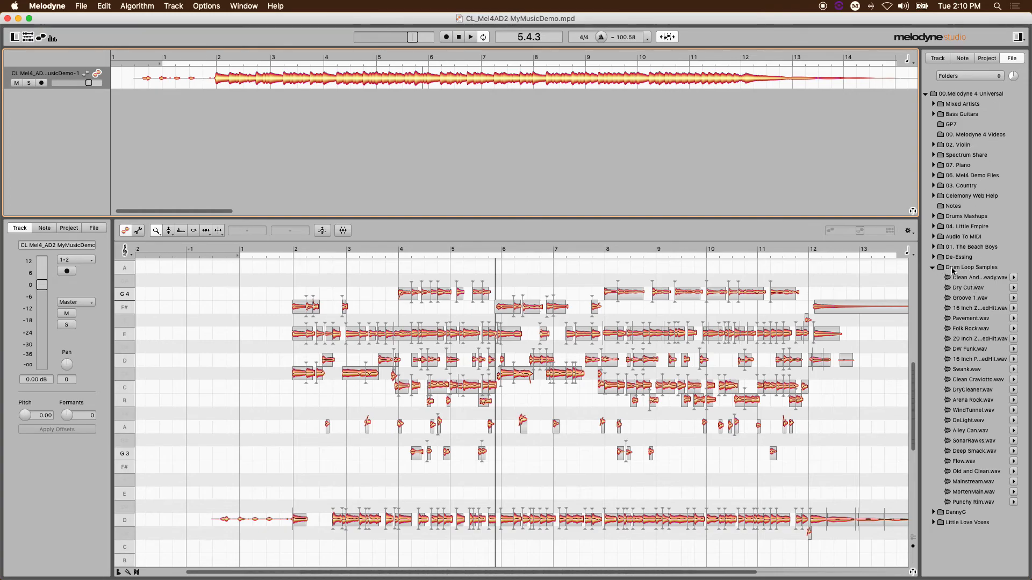
left_click(1014, 278)
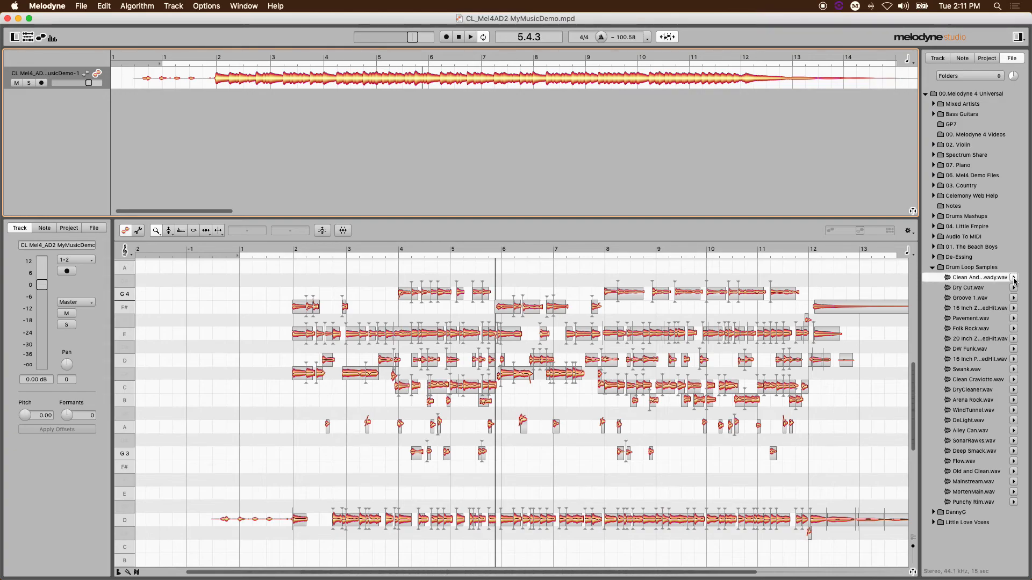
left_click(1013, 350)
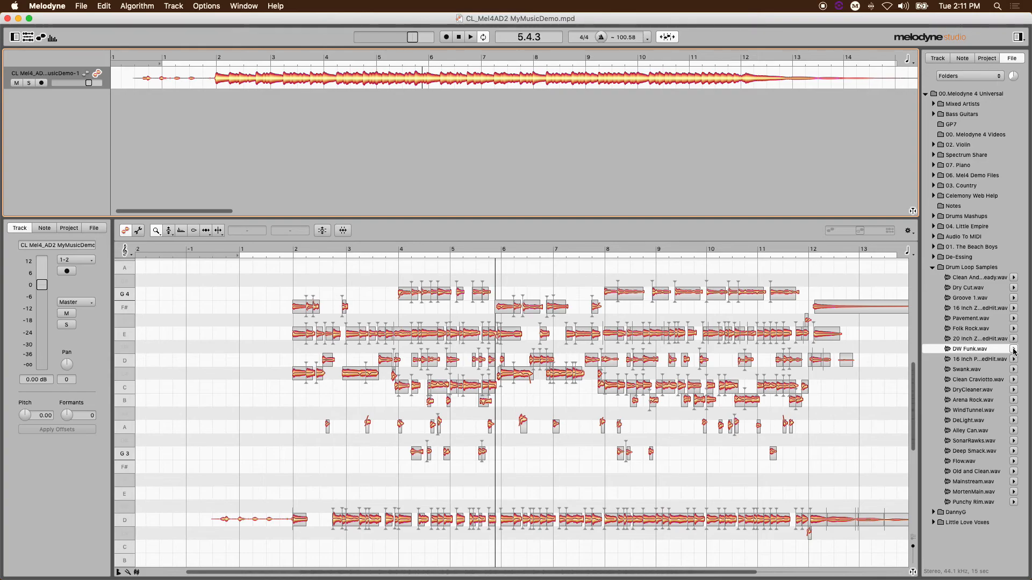
left_click(1014, 412)
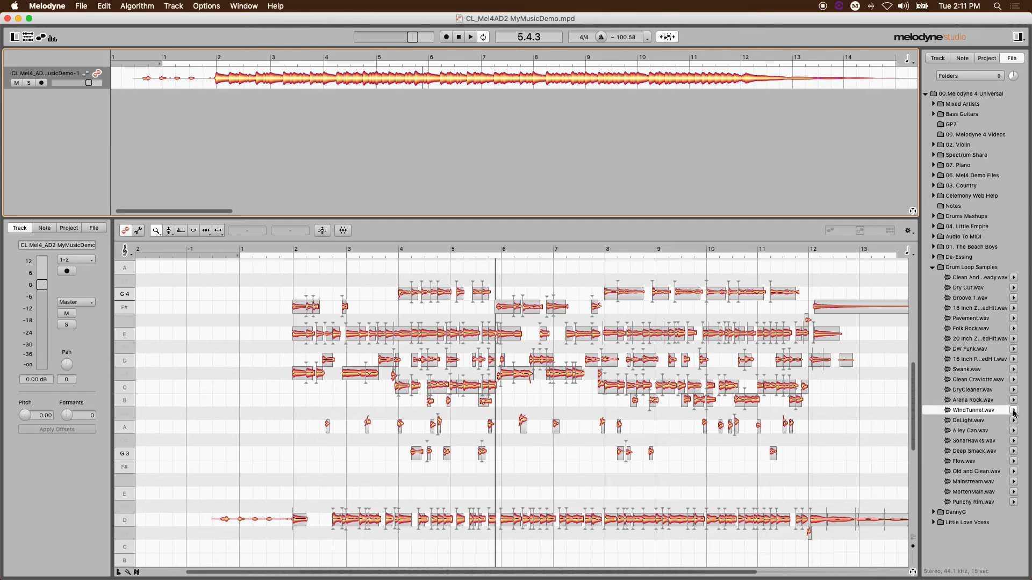
left_click(1013, 411)
left_click(1014, 442)
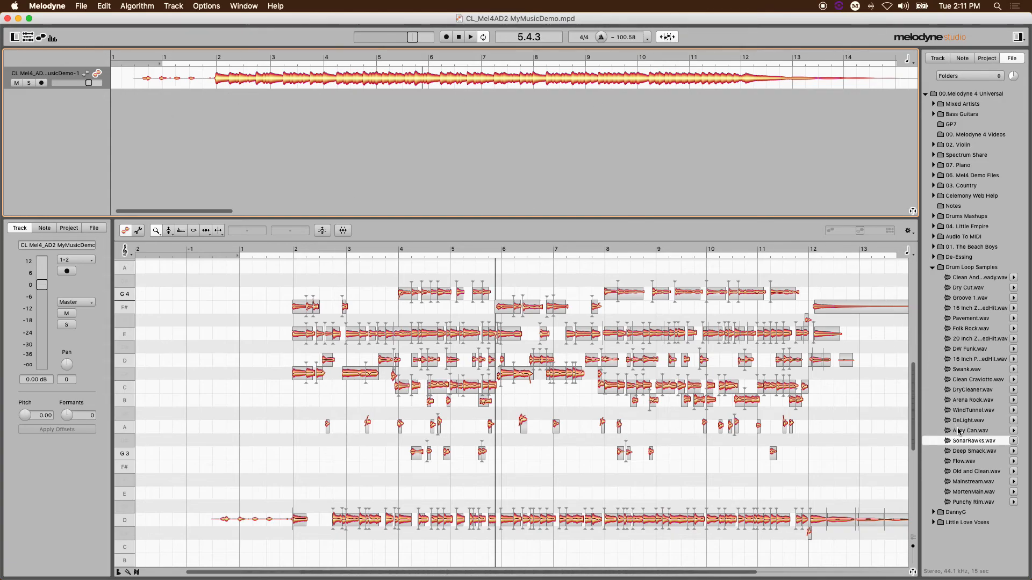
- Add SonarRawks.wav as a new track starting at bar 2, and play it with the music from the beginning
left_click_drag(967, 443, 217, 121)
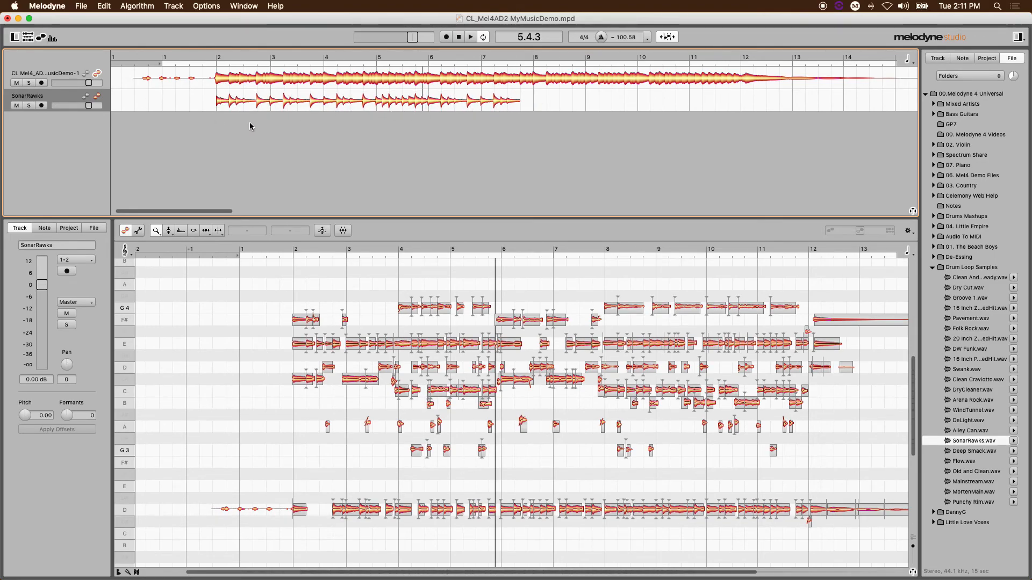
double_click(160, 51)
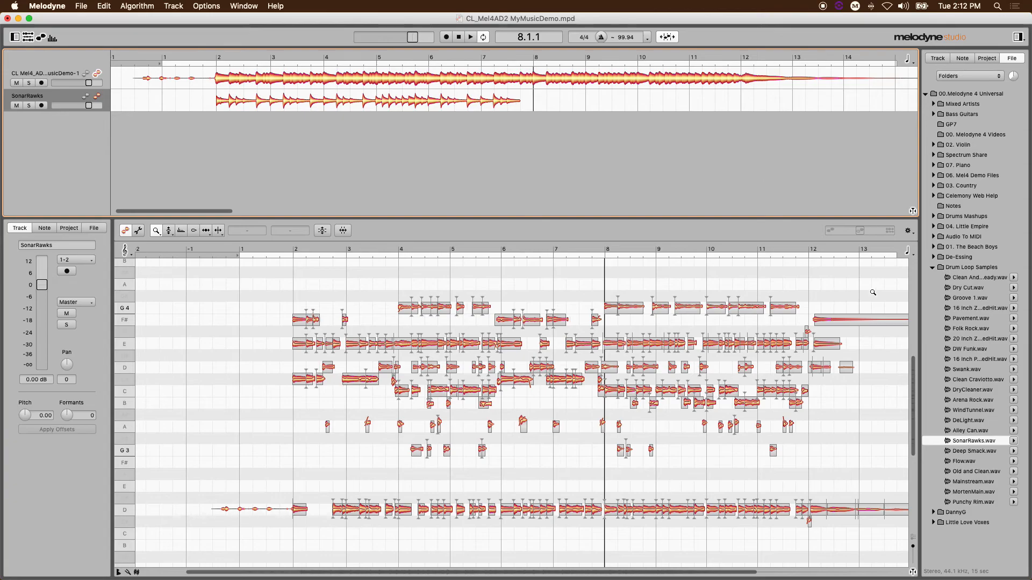
- Try placing a second copy of SonarRawks.wav at bar 8 on the existing SonarRawks track
left_click_drag(961, 440, 538, 99)
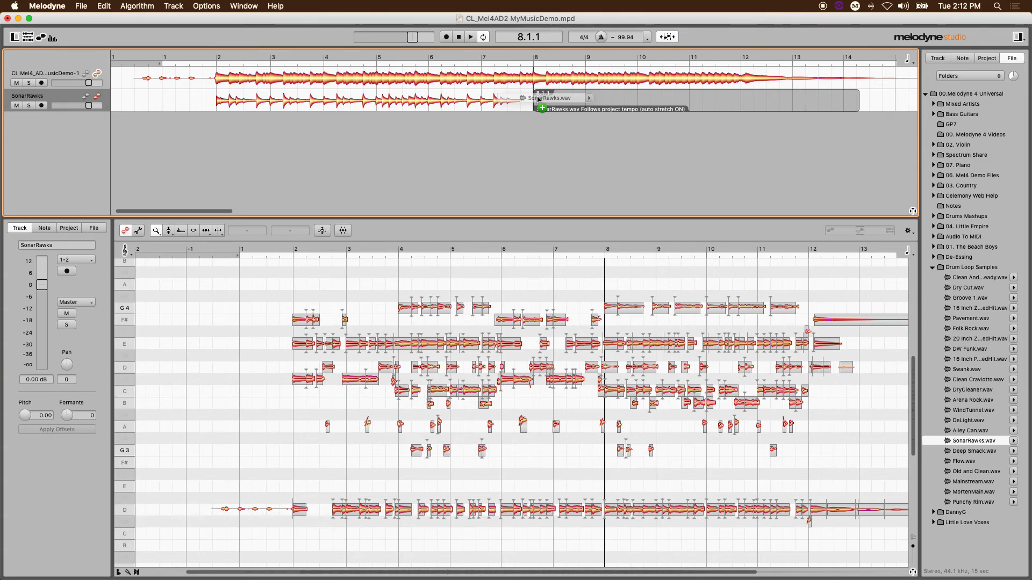
left_click_drag(538, 98, 538, 98)
left_click(555, 146)
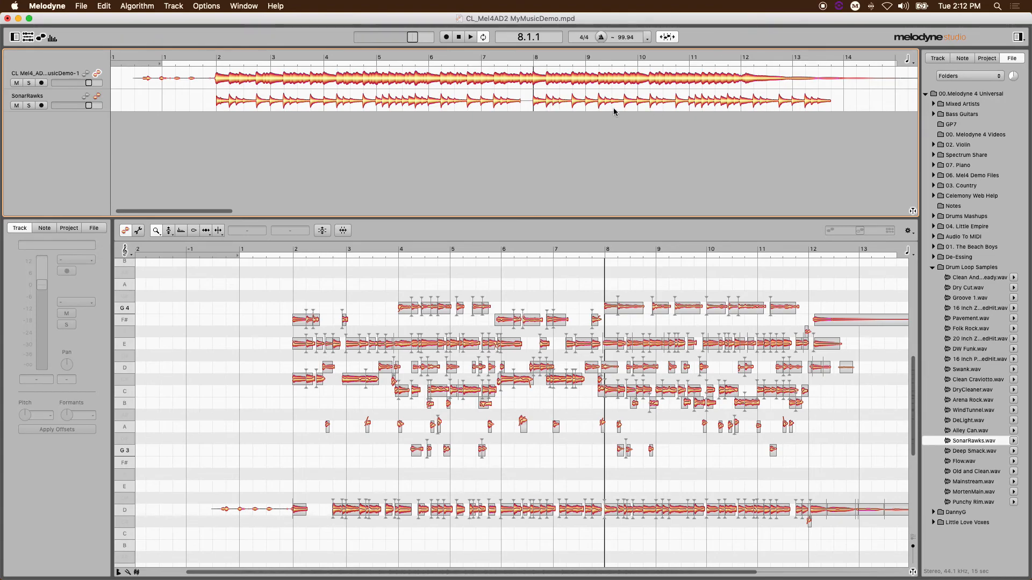
- Try to move the second loop copy on its own, and undo its addition to the existing track
left_click(537, 103)
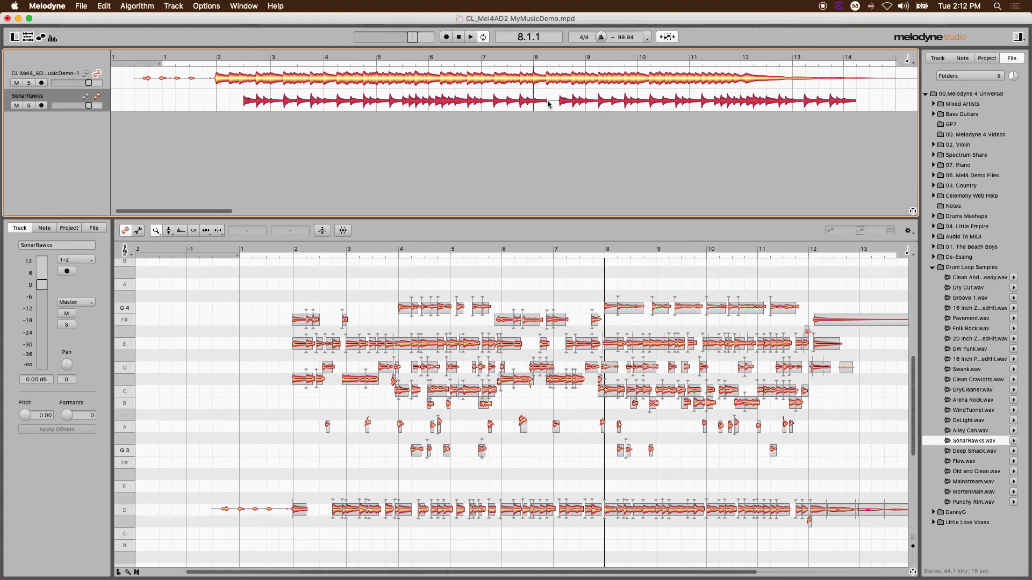
mouse_move(537, 103)
left_mouse_down()
mouse_move(548, 103)
mouse_move(539, 100)
left_mouse_up()
left_click(556, 143)
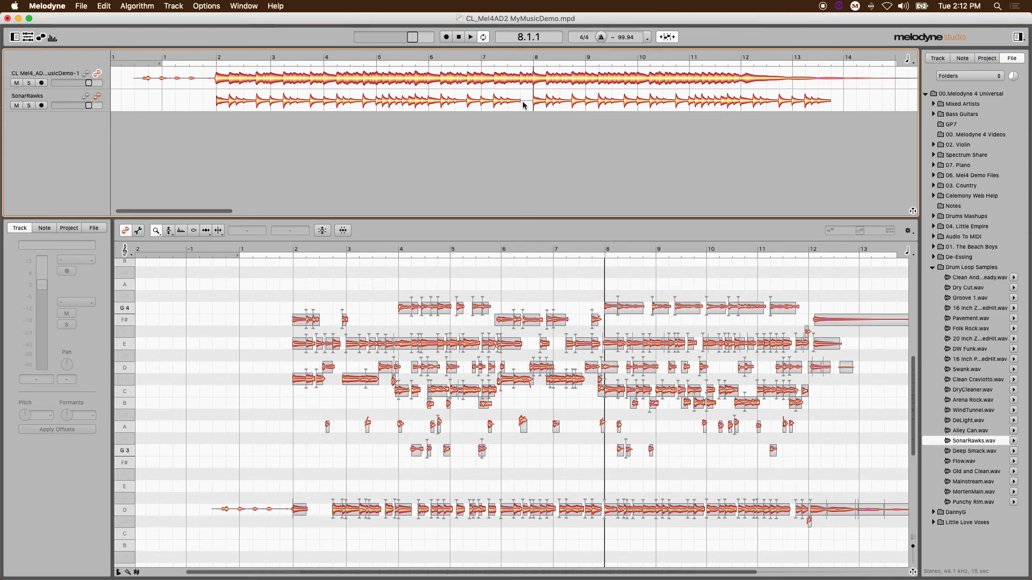
key("super+z")
left_click(544, 124)
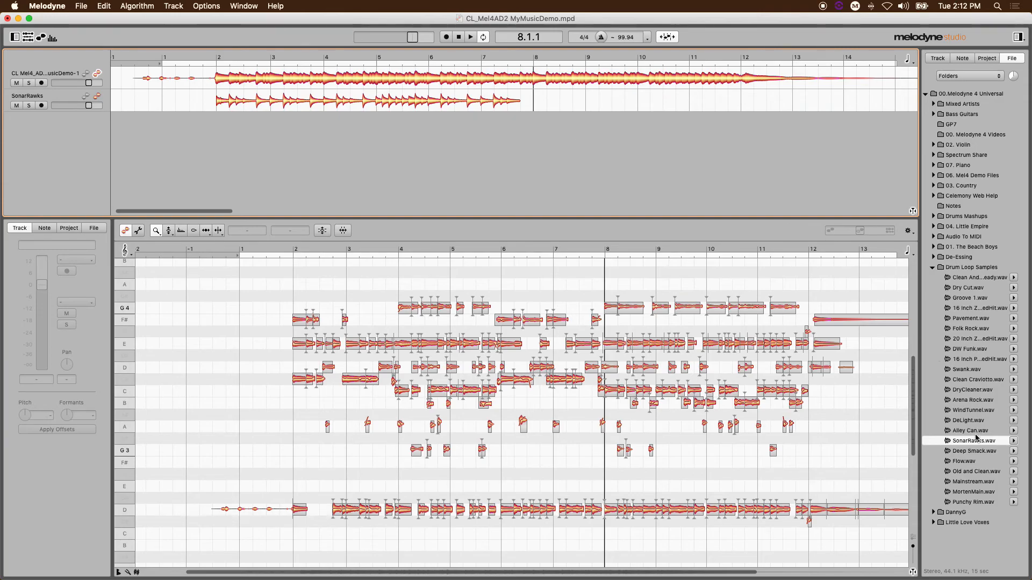
- Add the second copy of SonarRawks.wav on a new third track at bar 8, and show both loop tracks in the note editor
left_click_drag(973, 442, 771, 228)
left_click_drag(568, 131, 535, 133)
left_click(535, 153)
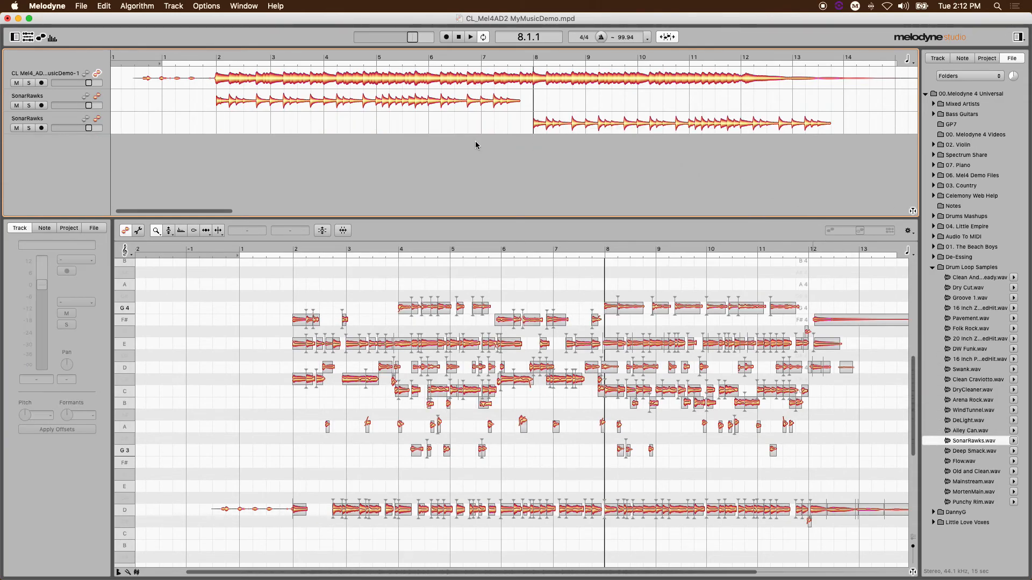
left_click(98, 99)
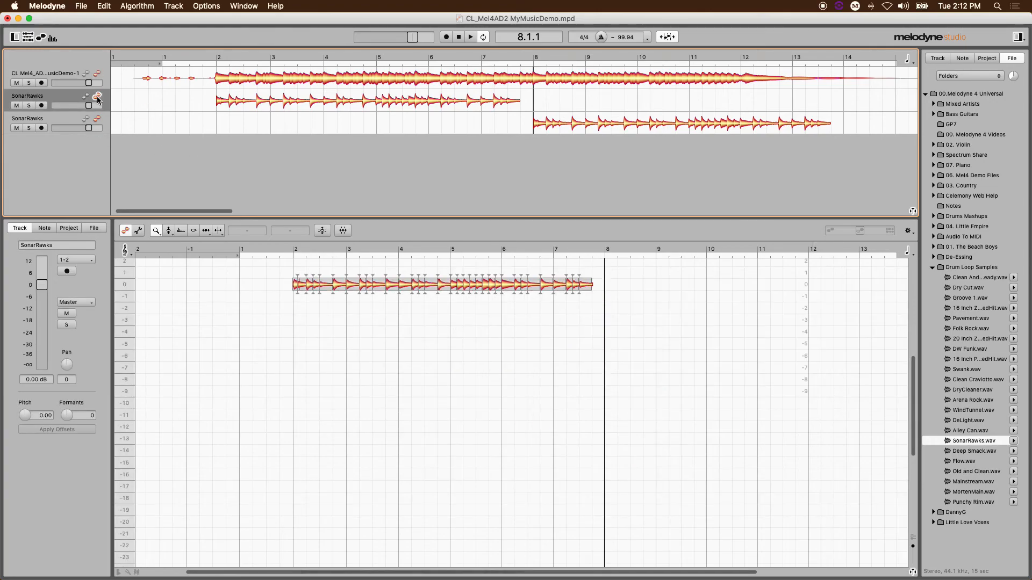
left_click(98, 120)
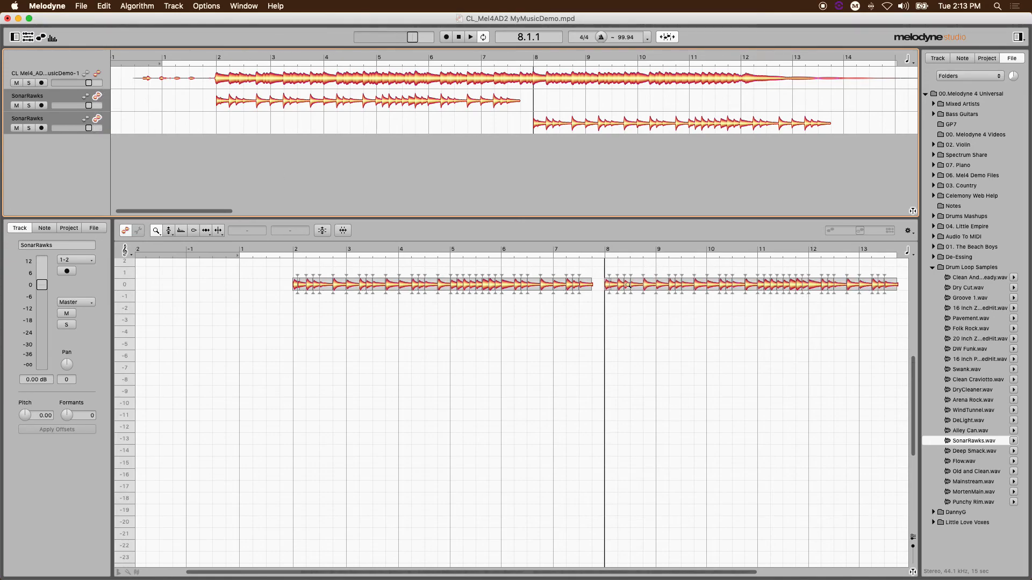
- Play both drum loops from bar 6 to examine the transition across the gap between them
left_click_drag(600, 281, 665, 445)
right_click(744, 417)
left_click(745, 404)
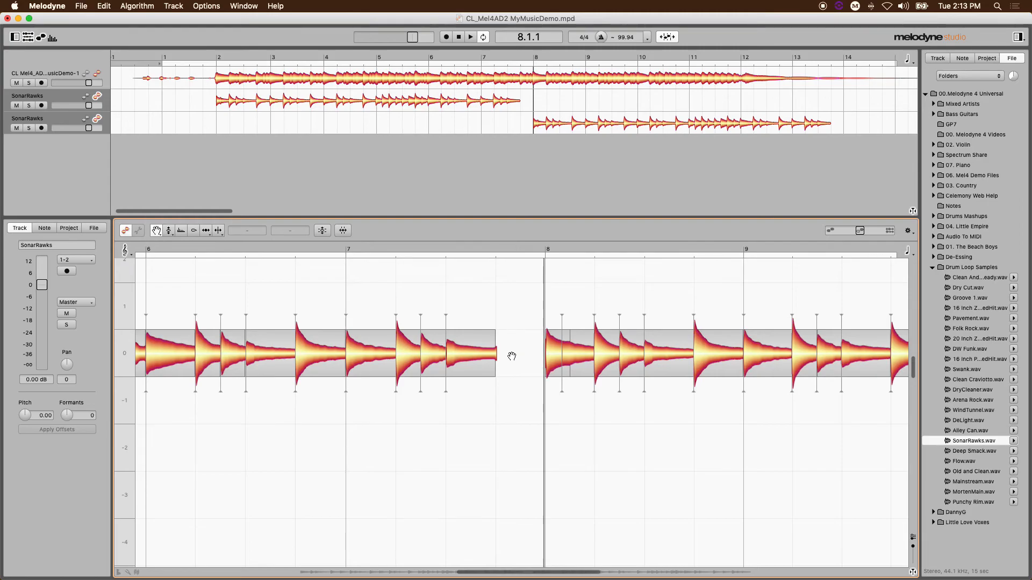
right_click(516, 413)
left_click(516, 404)
left_click(146, 248)
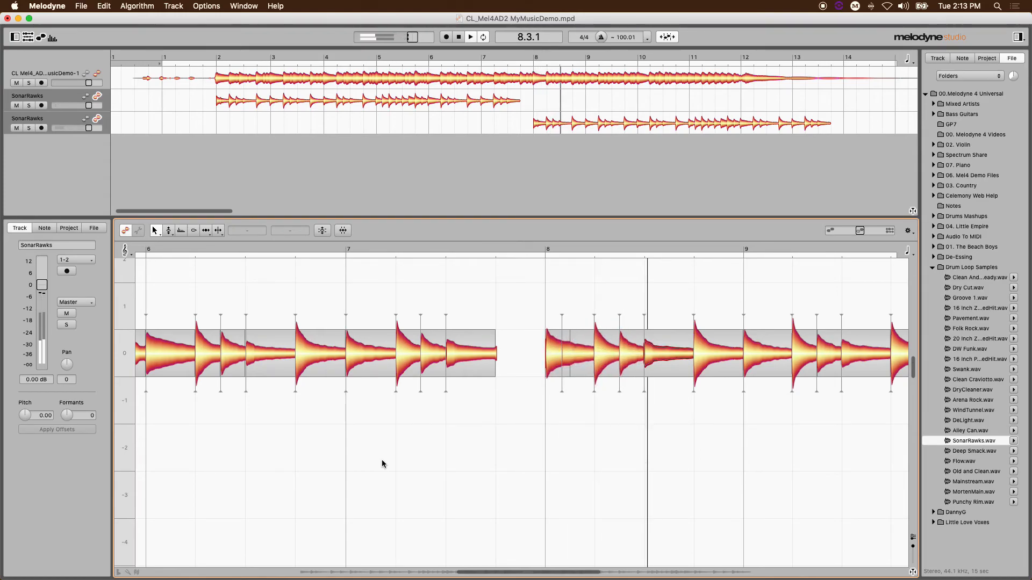
key("space")
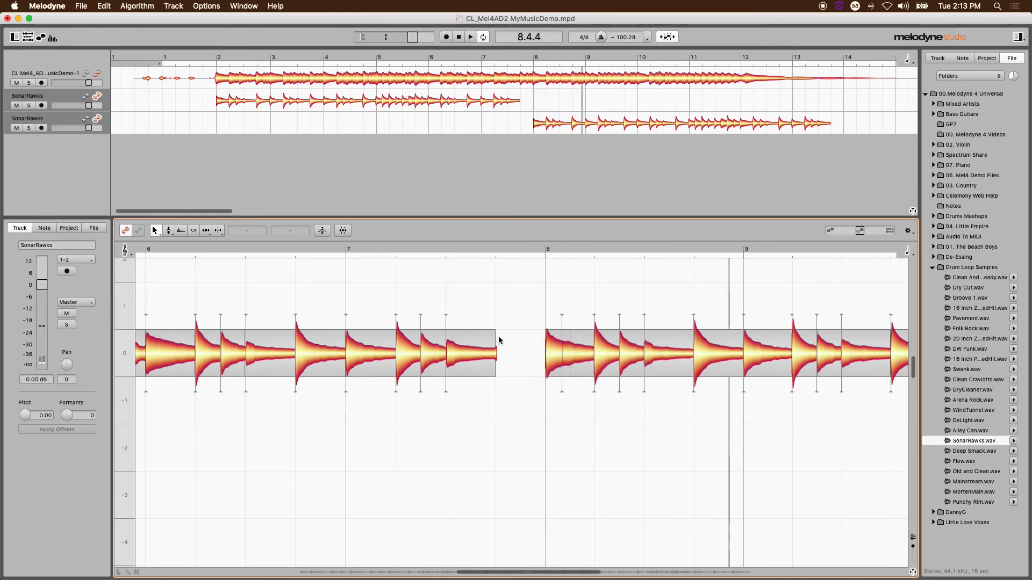
- Delete the first three beats of the second drum loop and move the remainder against the end of the first loop
left_click_drag(516, 306, 668, 418)
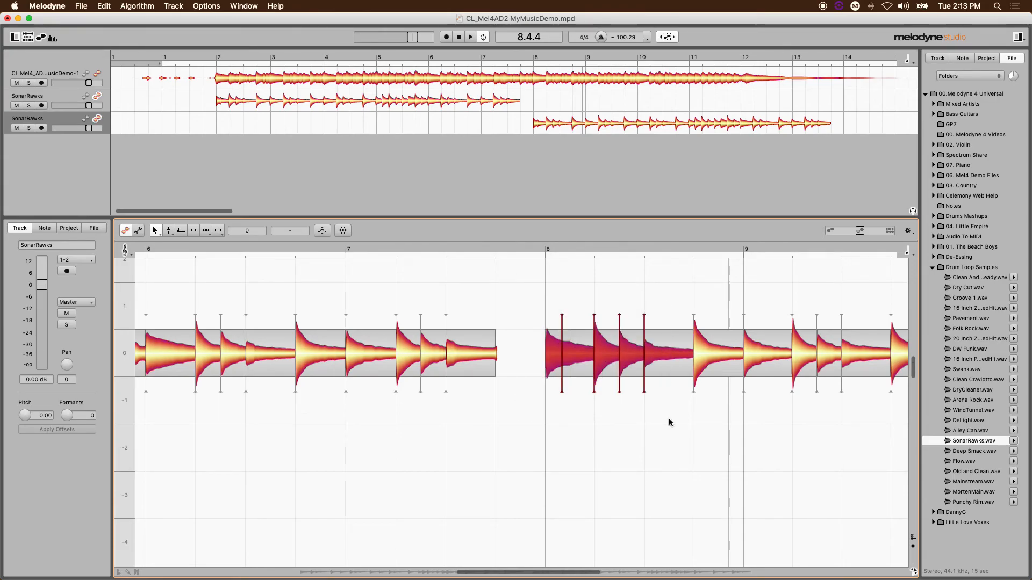
key("Delete")
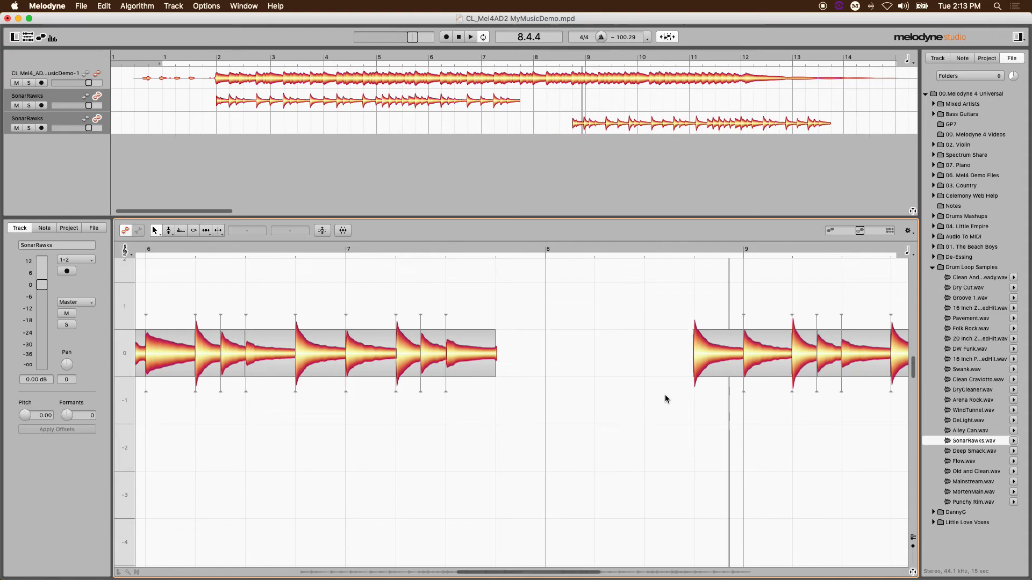
left_click(594, 125)
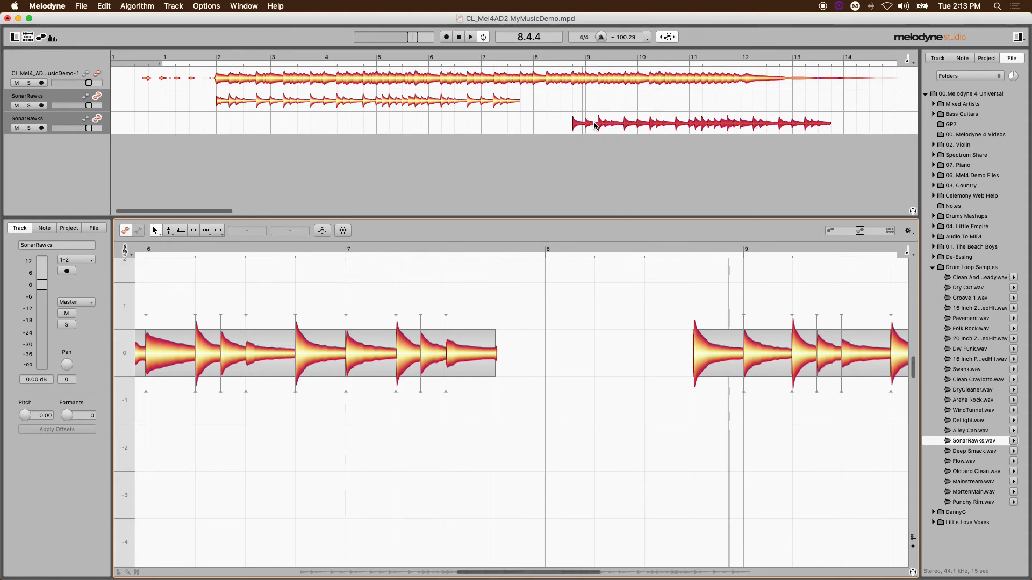
left_click_drag(587, 126, 544, 124)
left_click(481, 438)
- With the Time tool, shift the start of the second loop's first hit slightly later than the first loop's last note
left_click(471, 363)
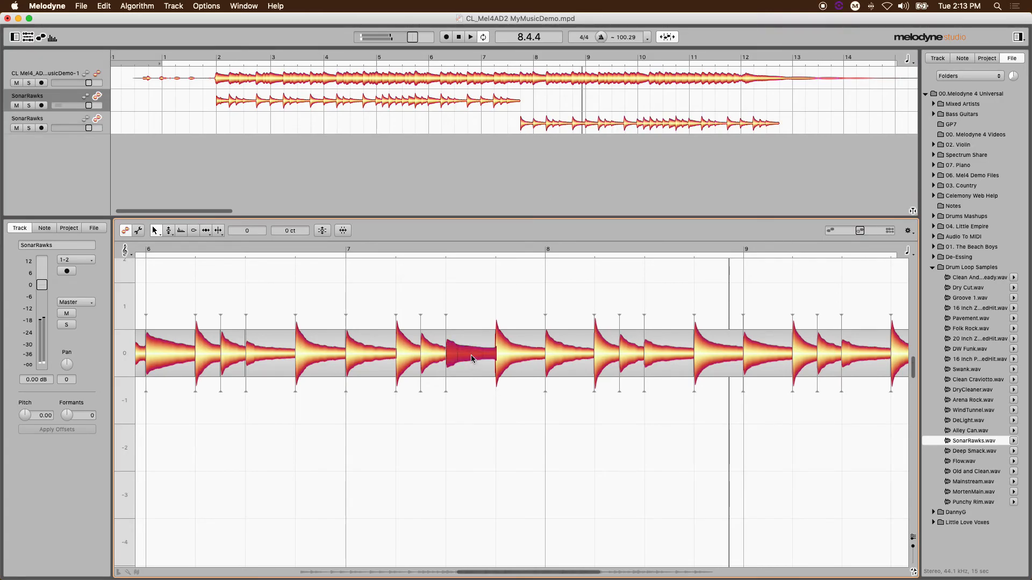
right_click(507, 361)
left_click(507, 410)
left_click_drag(506, 363, 660, 485)
right_click(642, 460)
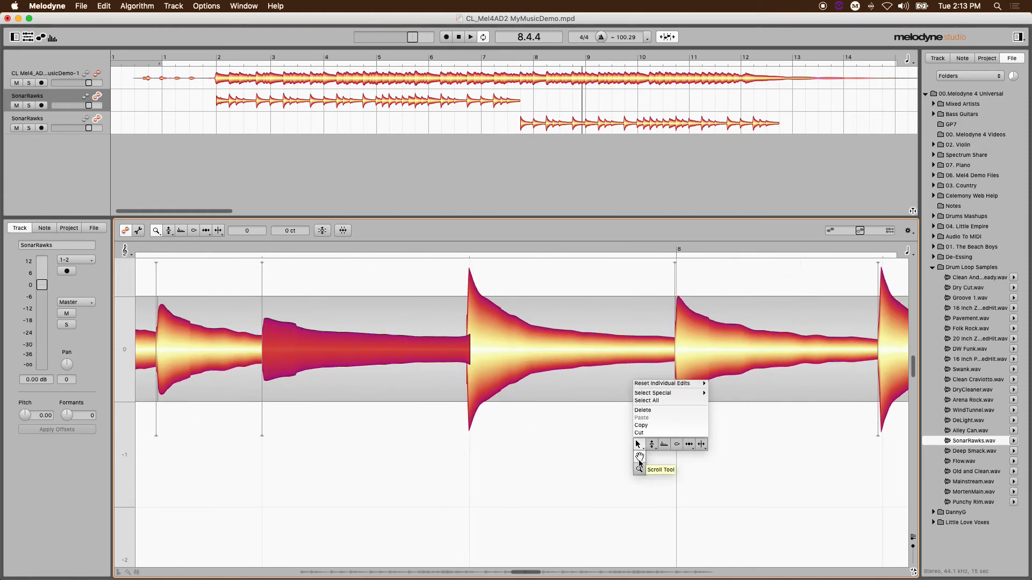
left_click(639, 455)
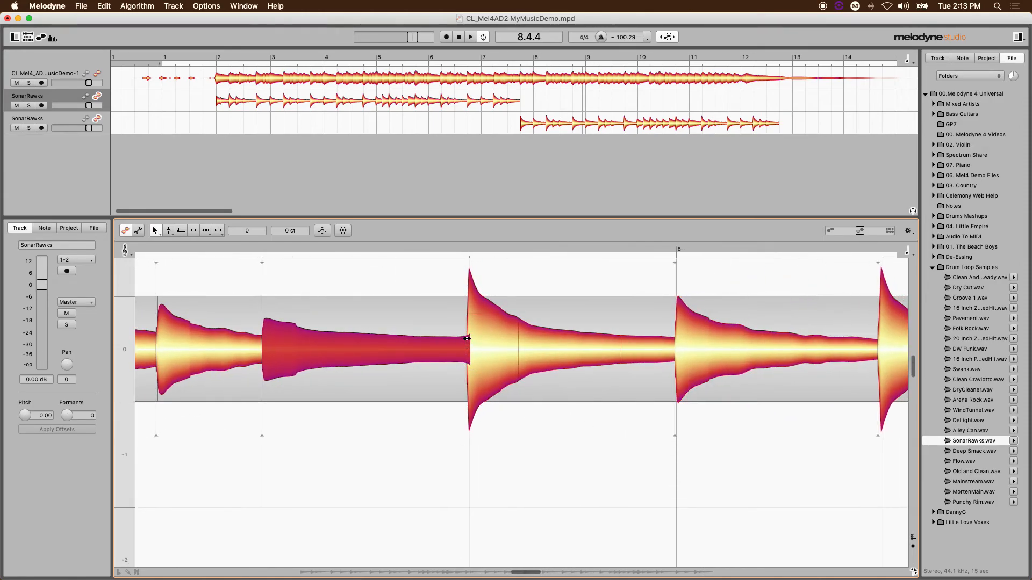
right_click(584, 445)
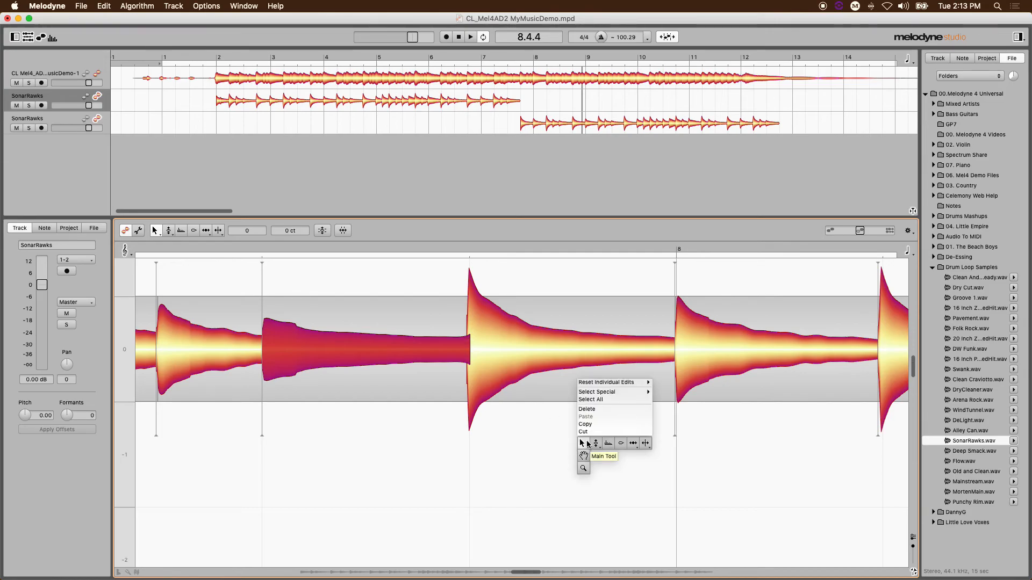
left_click(632, 443)
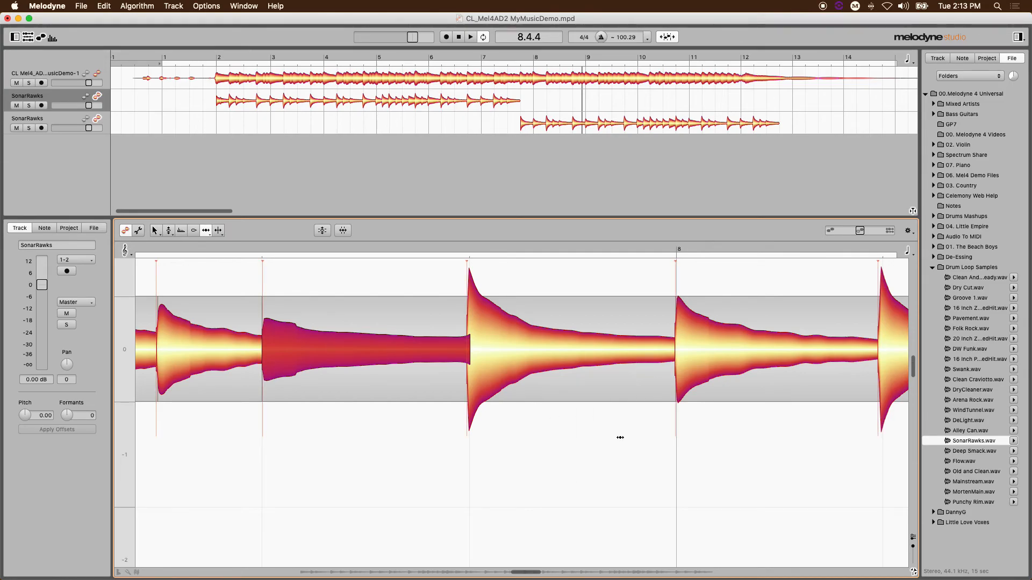
left_click(469, 348)
left_click(443, 350)
left_click_drag(471, 352, 482, 352)
- Adjust the end of the first loop's last note and bring the second loop's first hit back to meet it
left_click(460, 350)
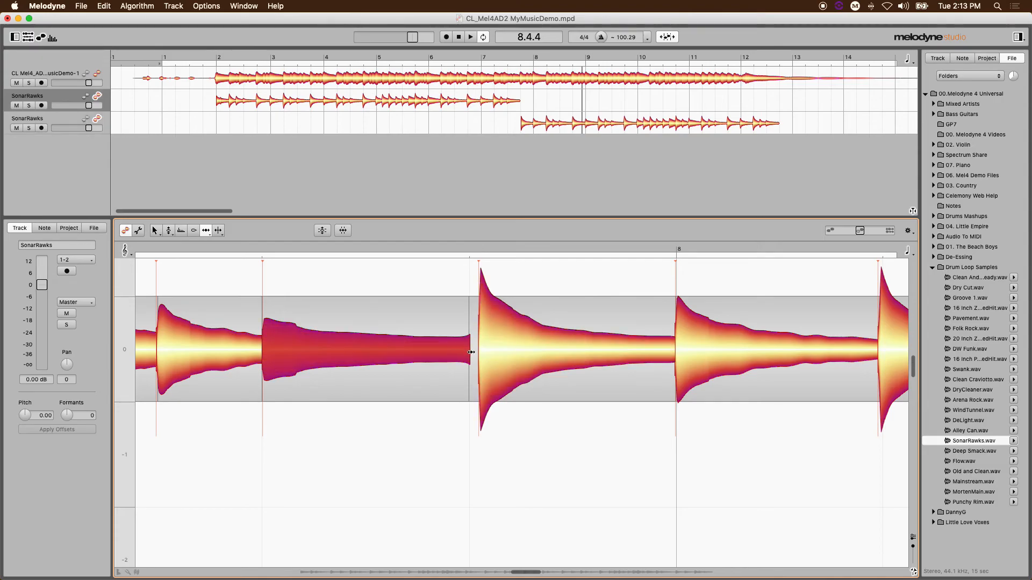
mouse_move(466, 352)
left_mouse_down()
mouse_move(435, 353)
mouse_move(471, 350)
left_mouse_up()
left_click(485, 353)
left_click(502, 422)
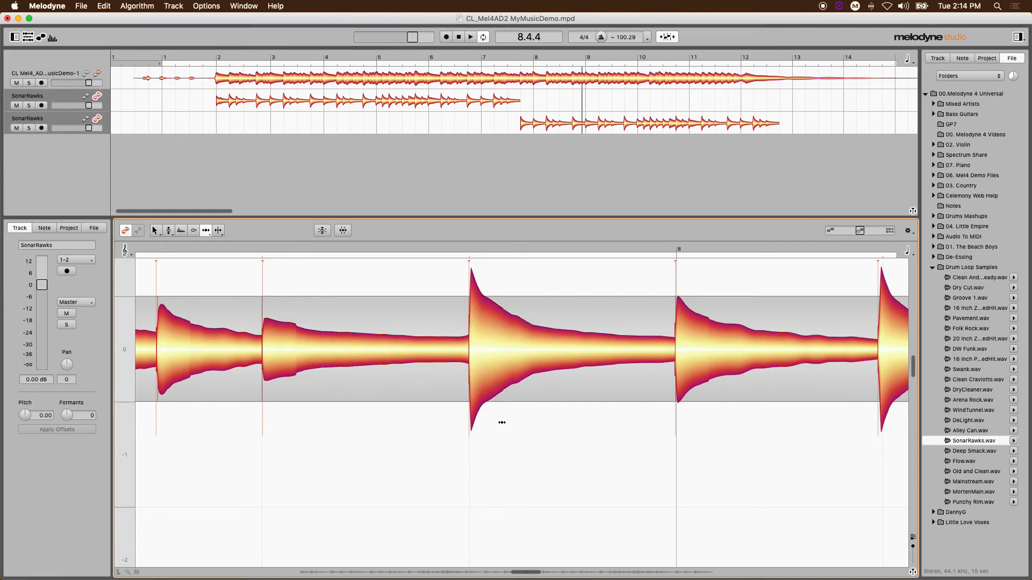
- Play both drum loops from bar 6 to check the edited join between them
right_click(529, 433)
mouse_move(478, 434)
left_click(479, 460)
left_click_drag(557, 462, 327, 321)
right_click(454, 343)
left_click(455, 333)
left_click_drag(481, 338, 398, 336)
right_click(398, 337)
left_click(402, 326)
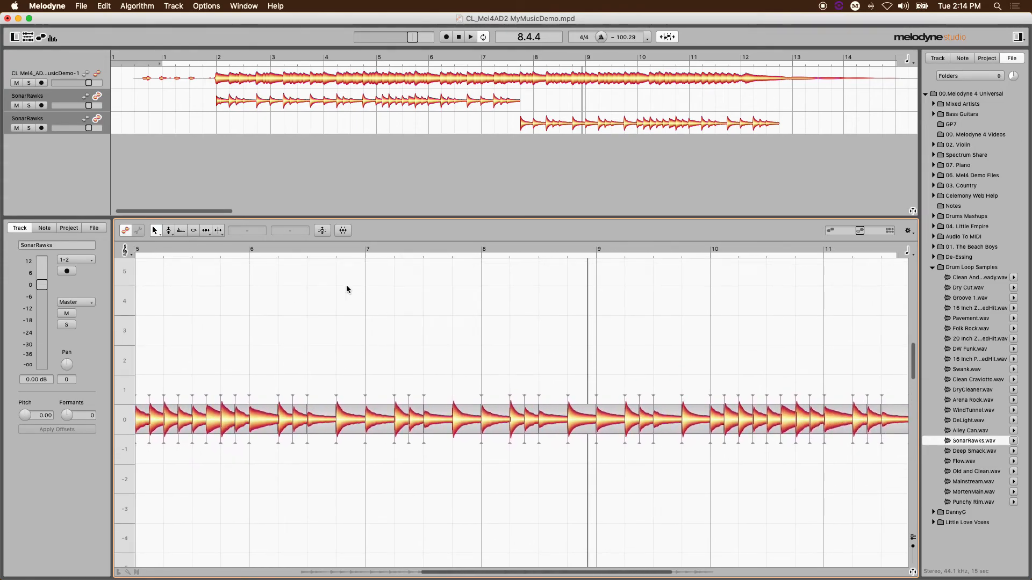
left_click(249, 243)
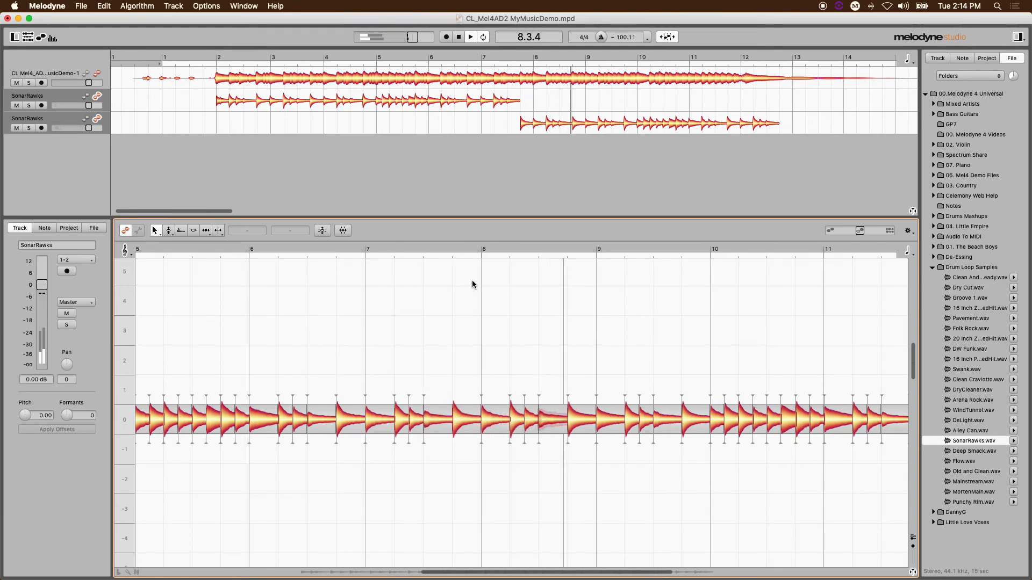
- Play the end of the second drum loop from bar 11 to find where the song's final hit falls
left_click_drag(215, 212, 270, 211)
left_click(376, 50)
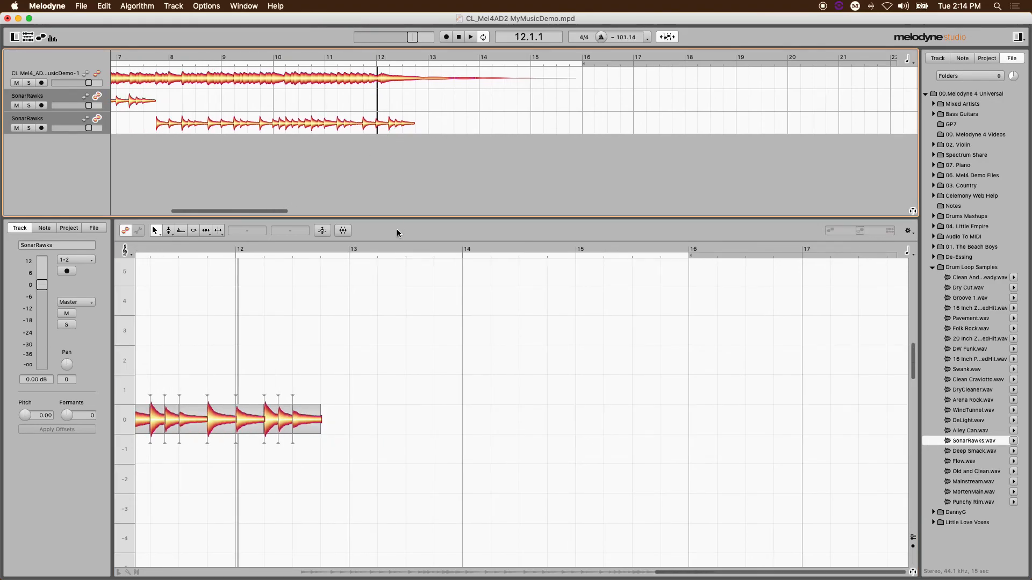
left_click_drag(274, 210, 266, 211)
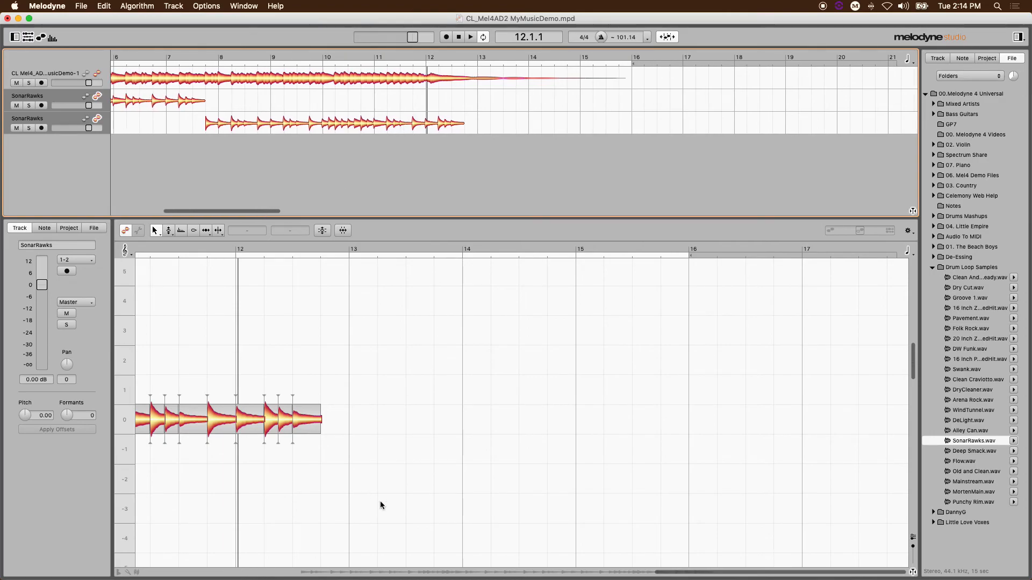
left_click_drag(673, 576, 661, 575)
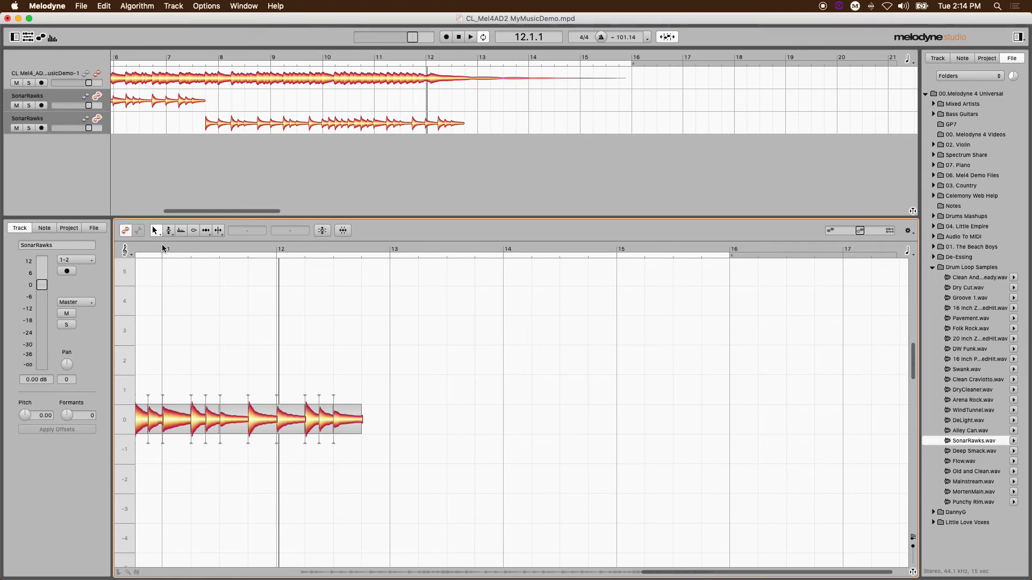
double_click(163, 248)
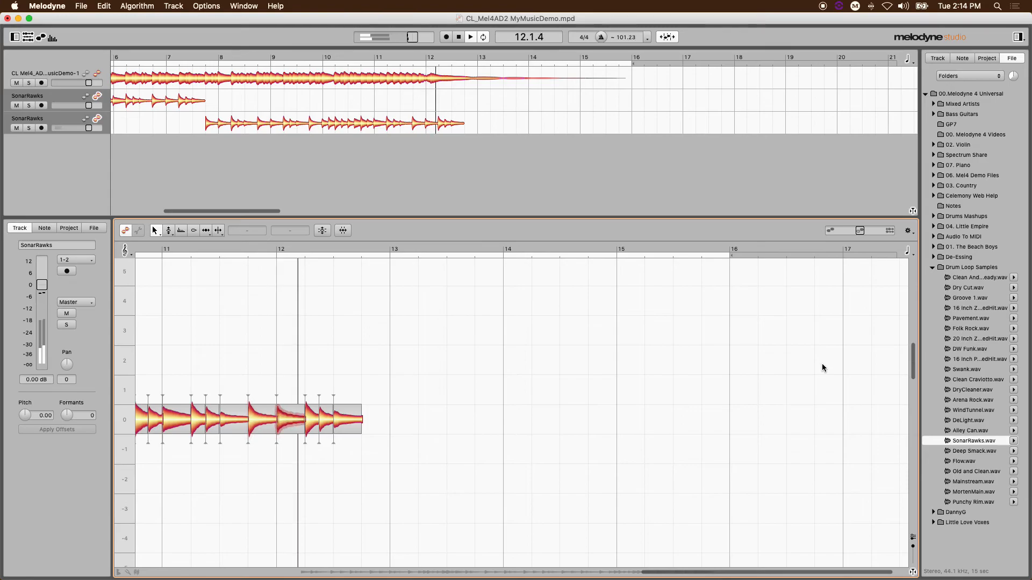
key("space")
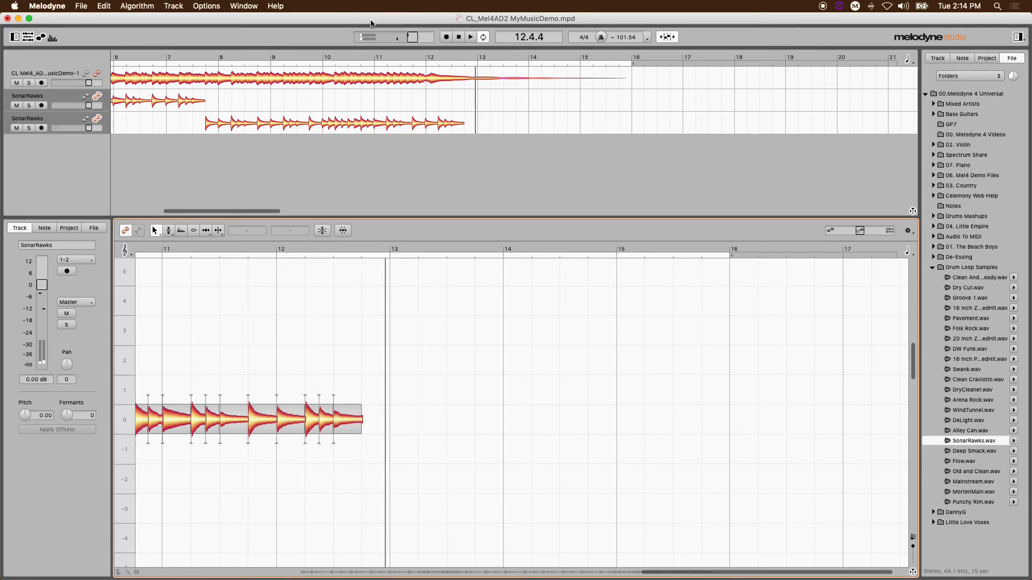
double_click(375, 51)
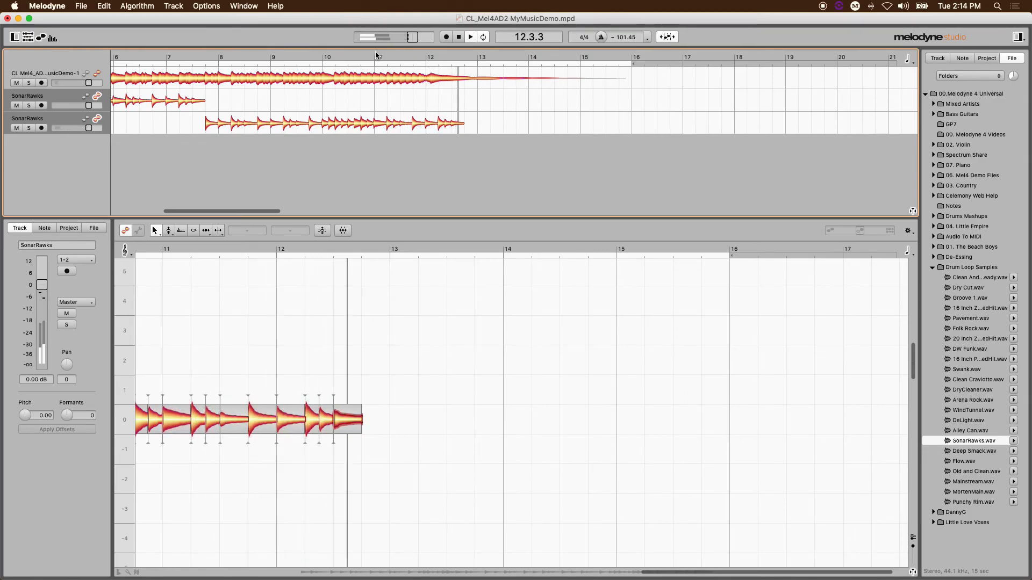
- Delete the second drum loop's last hits after the bar 12 downbeat note and play the ending from bar 11
left_click(427, 57)
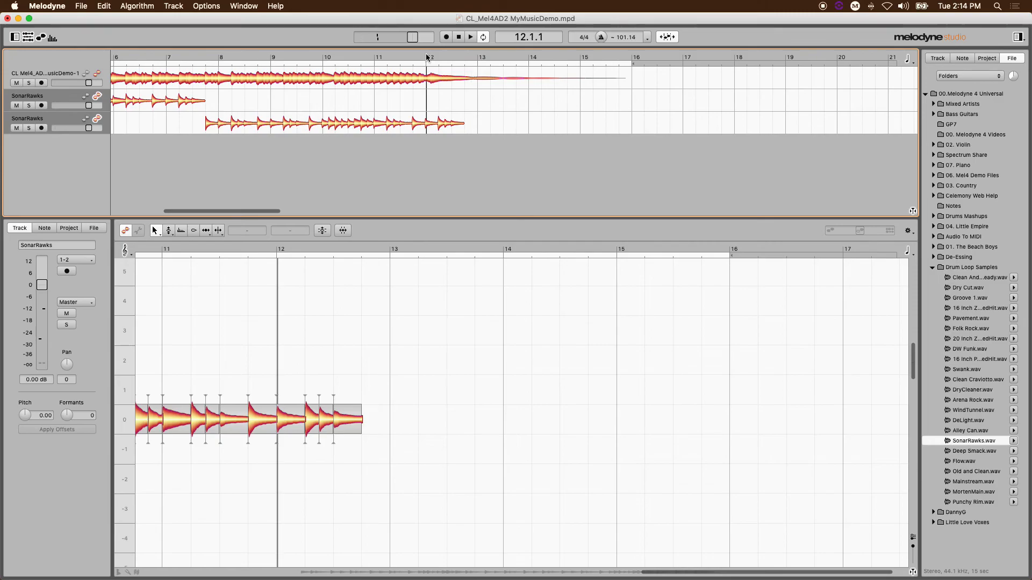
left_click_drag(375, 387, 314, 454)
key("Delete")
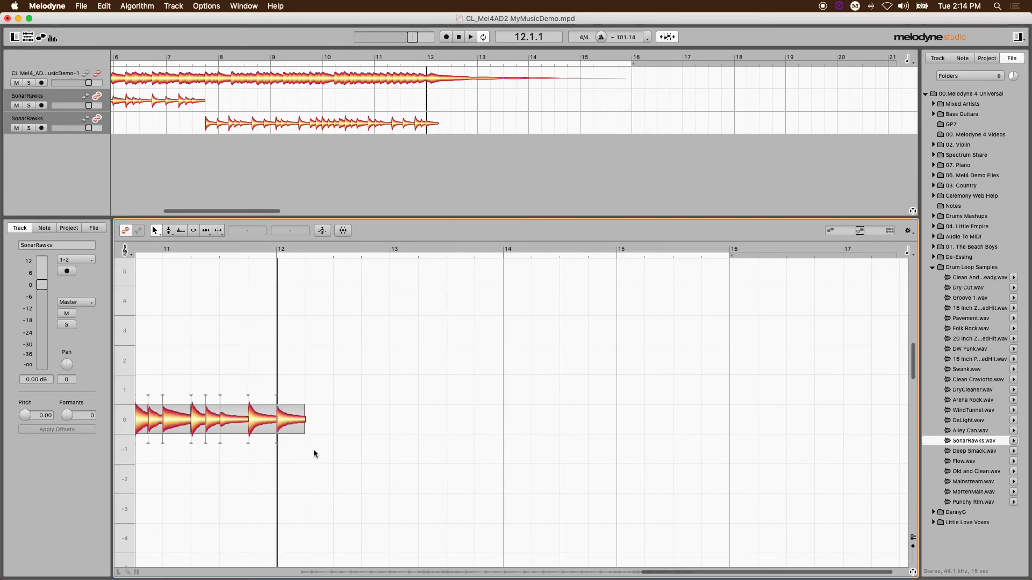
left_click(176, 244)
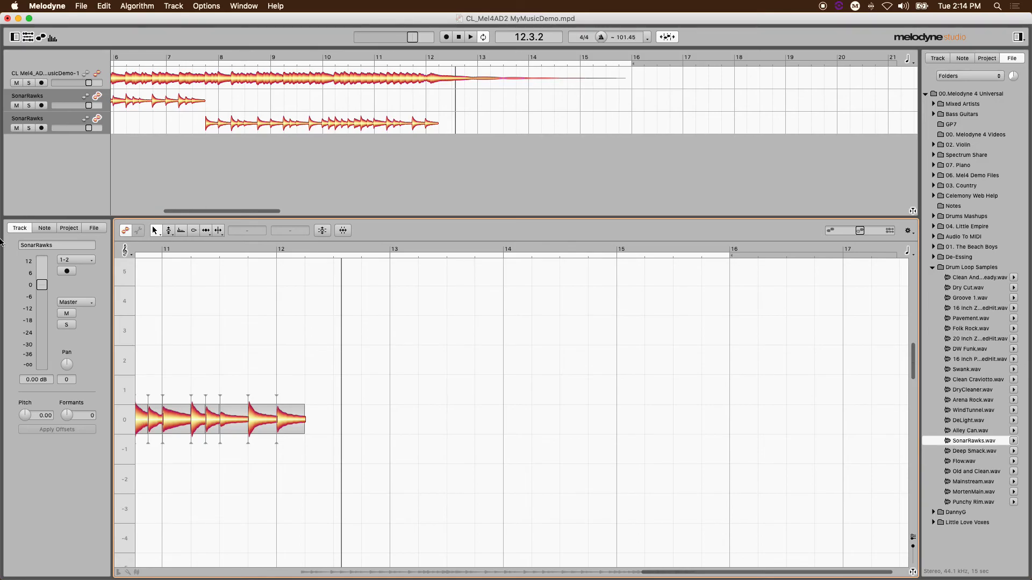
- Switch to Addictive Drums 2, show the kit pieces, and audition the Cym 1 crash at different strike strengths
left_click(25, 292)
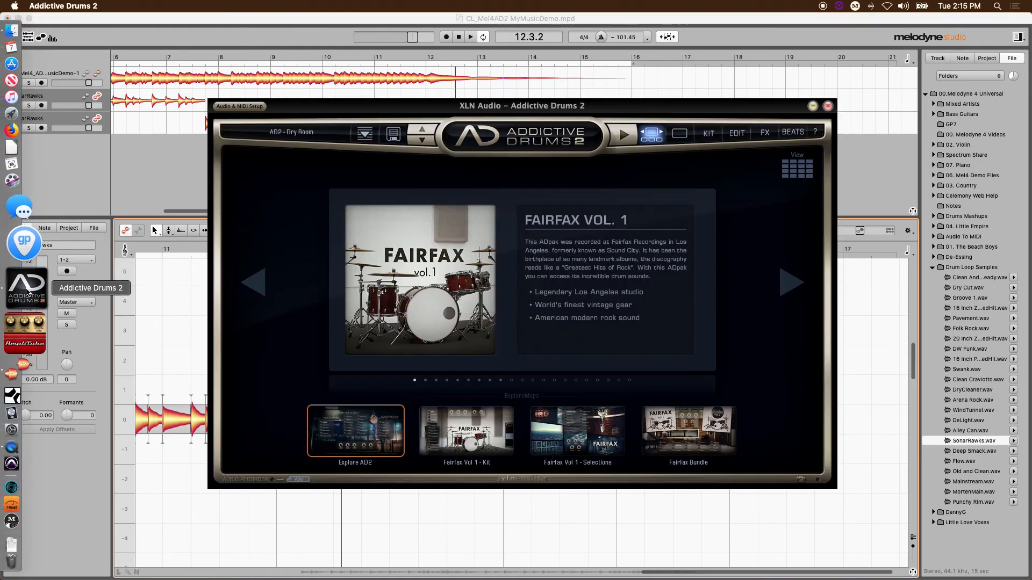
left_click(709, 135)
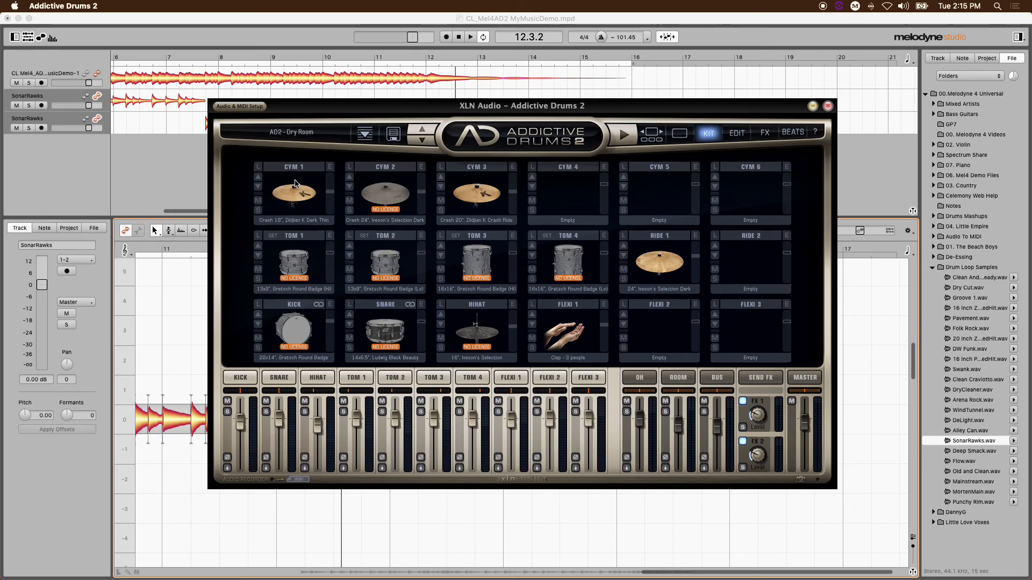
left_click(296, 215)
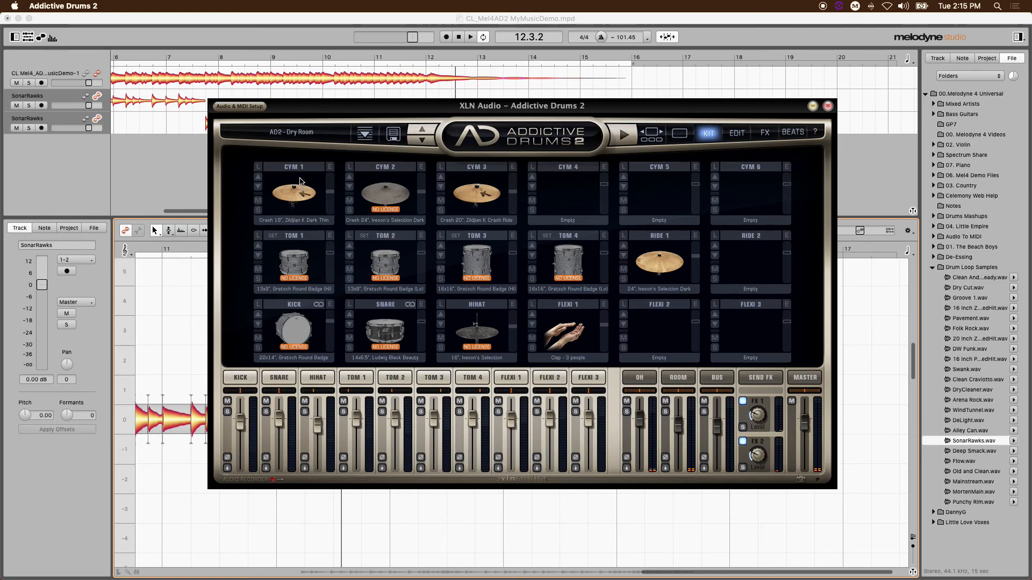
left_click(300, 188)
left_click(300, 215)
left_click(300, 205)
left_click(301, 193)
left_click(302, 183)
left_click(302, 192)
left_click(301, 203)
left_click(298, 214)
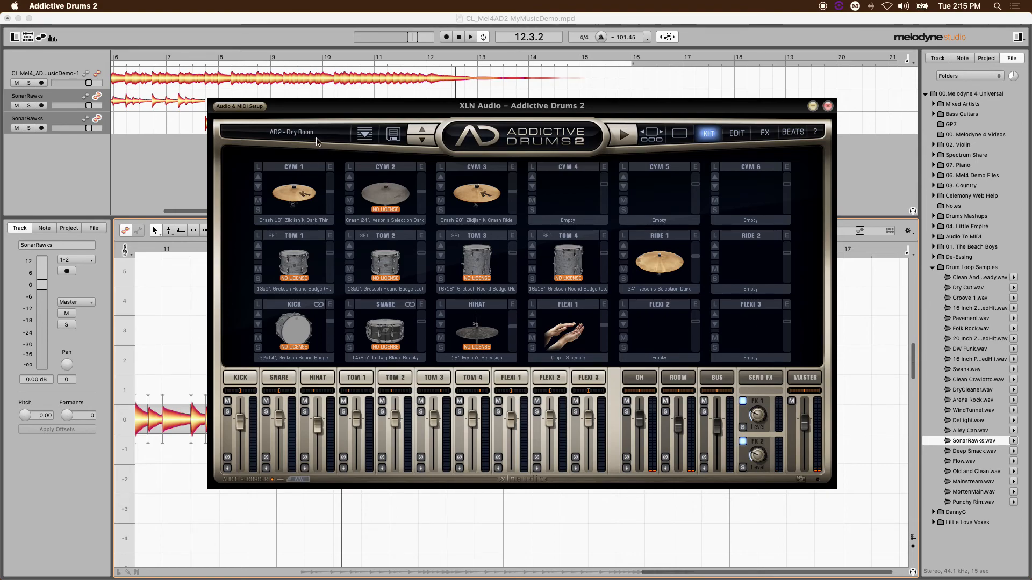
- Move the drum window clear of the Melodyne arrangement and record a single Cym 1 crash hit as a Wave file
left_click_drag(329, 111, 520, 199)
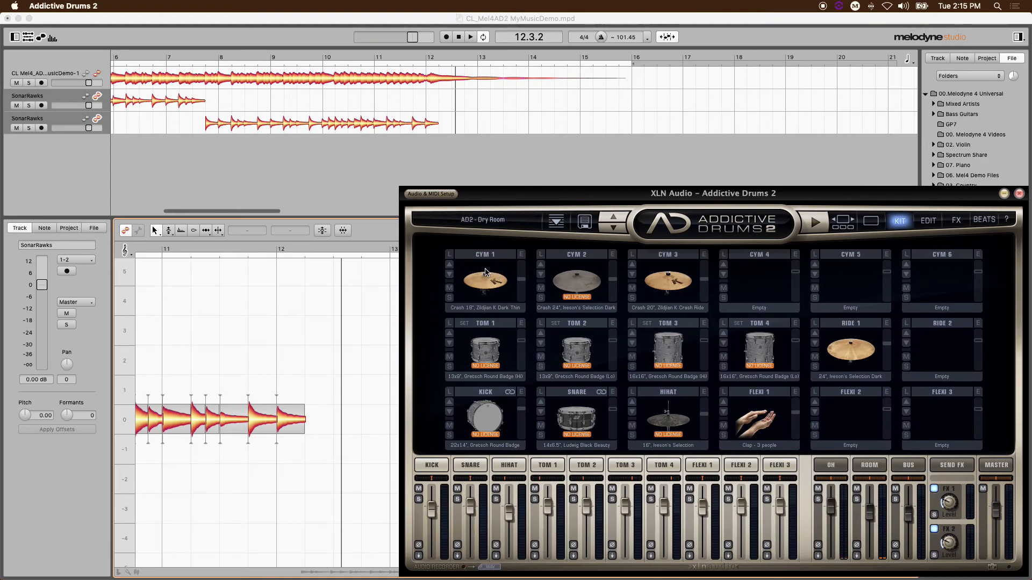
left_click(485, 273)
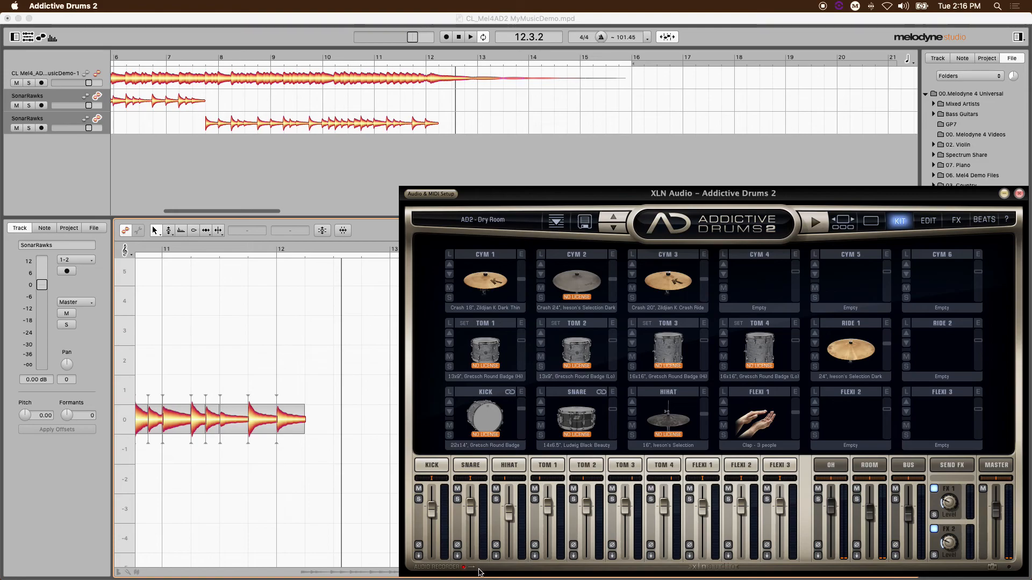
left_click_drag(490, 568, 430, 144)
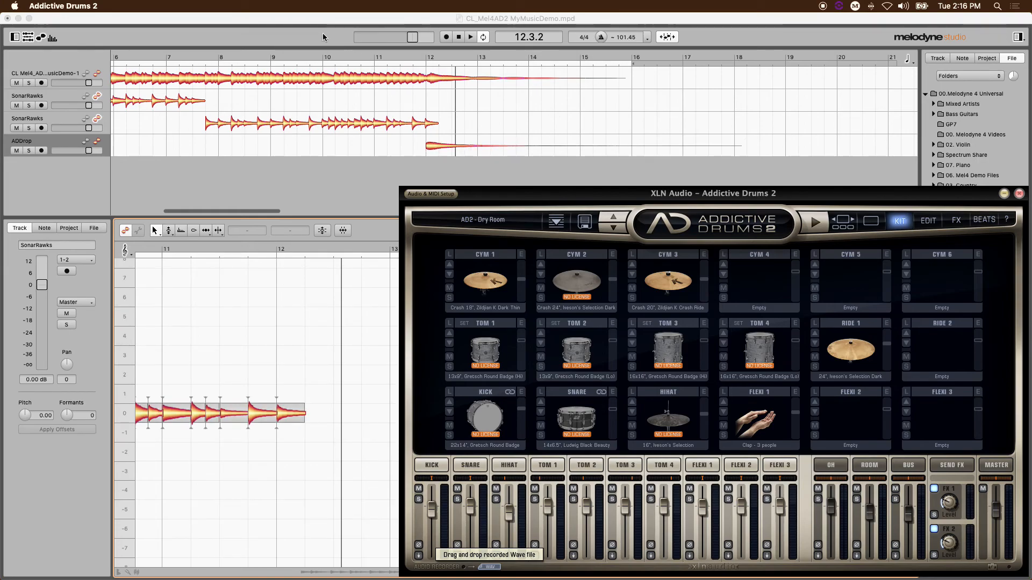
left_click(675, 27)
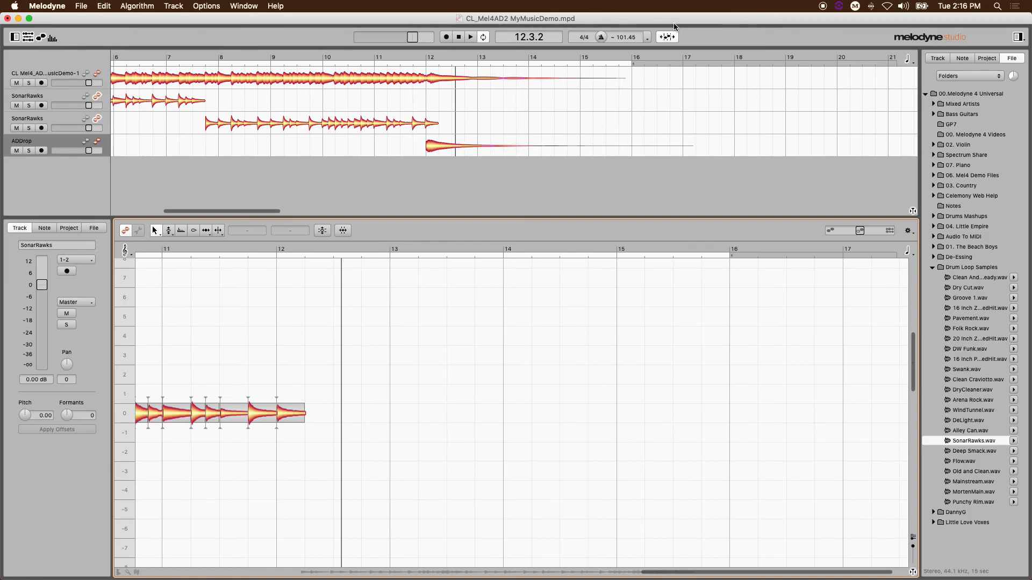
key("super+z")
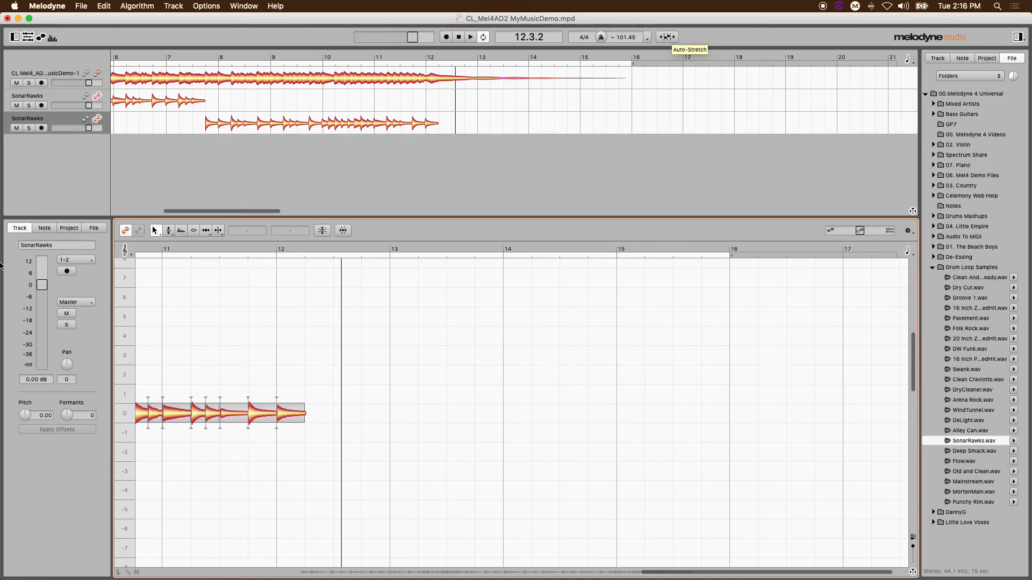
- Switch to Addictive Drums 2, place the recorded crash on a new Melodyne track at bar 12, and play from bar 9
mouse_move(1, 266)
left_click(26, 290)
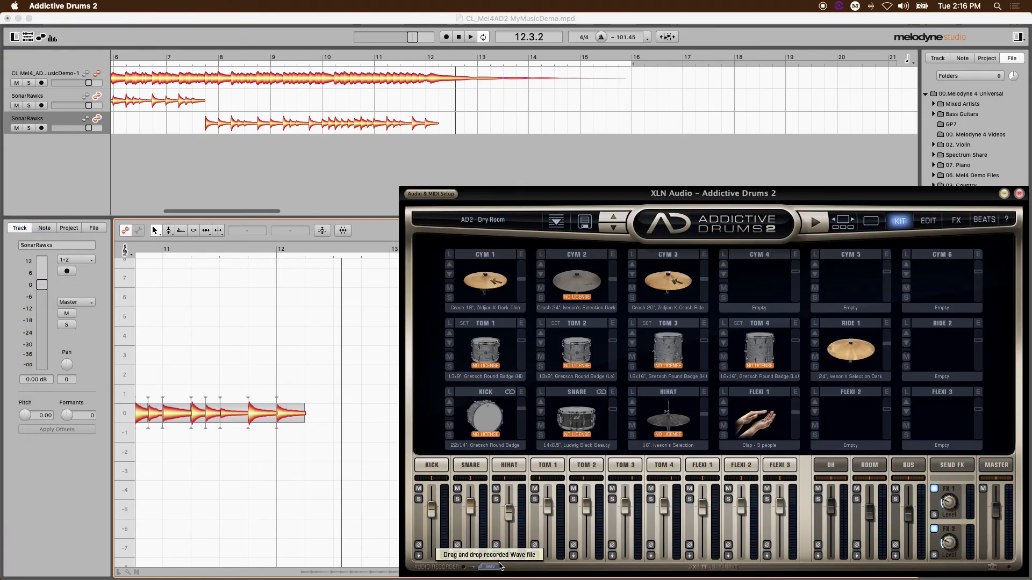
left_click_drag(493, 570, 430, 152)
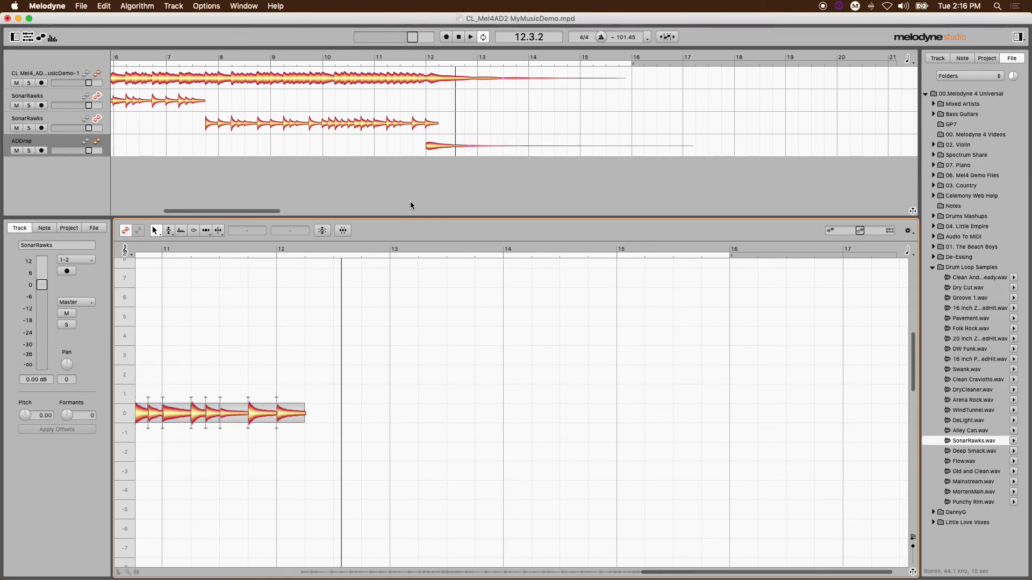
left_click(270, 51)
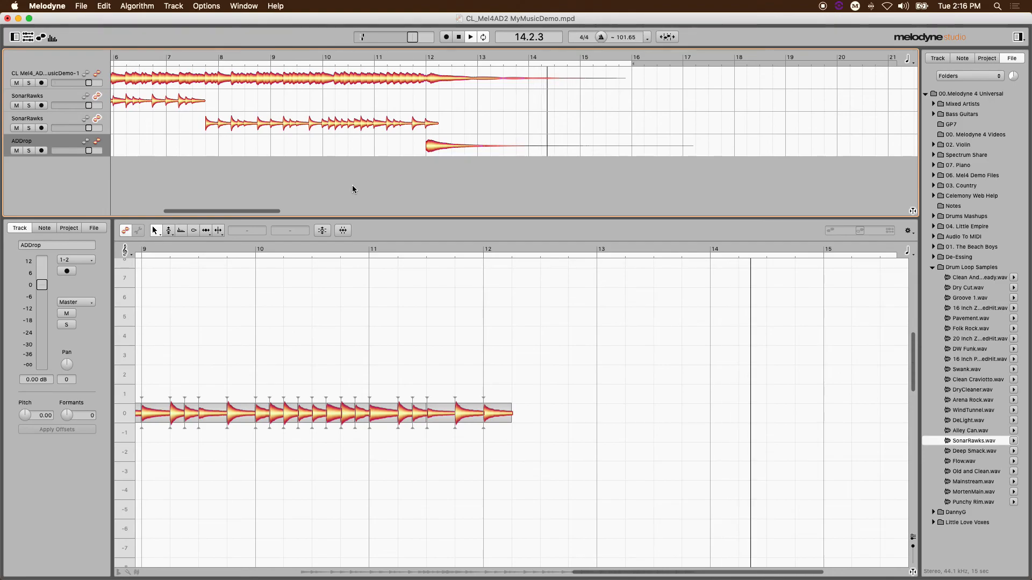
- Lower the ADDrop track level to -5.07 dB and play the ending to check the crash's balance
left_click(440, 188)
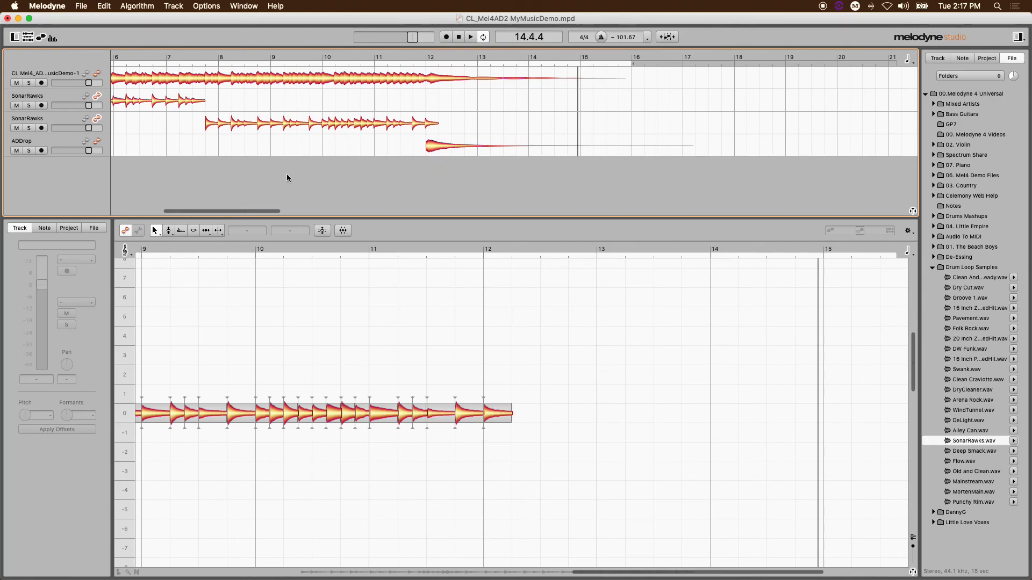
left_click(63, 144)
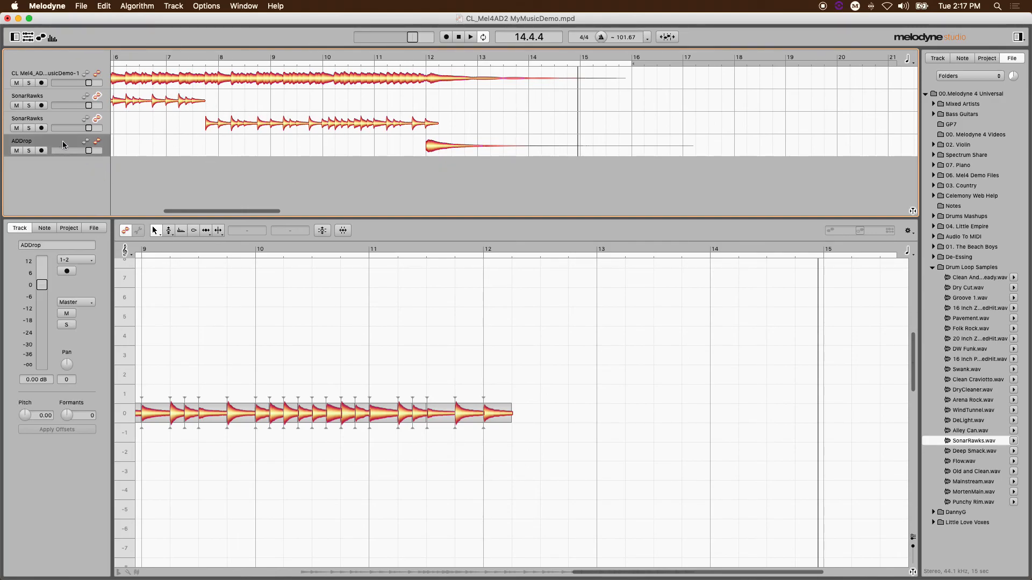
mouse_move(86, 152)
left_mouse_down()
mouse_move(74, 153)
mouse_move(84, 156)
left_mouse_up()
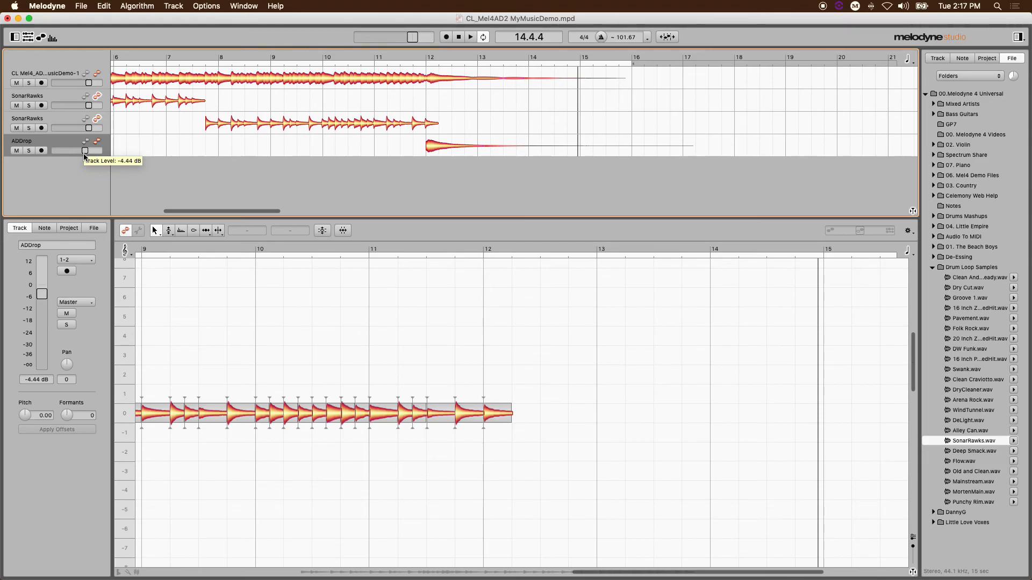
left_click_drag(84, 155, 83, 156)
left_click(354, 53)
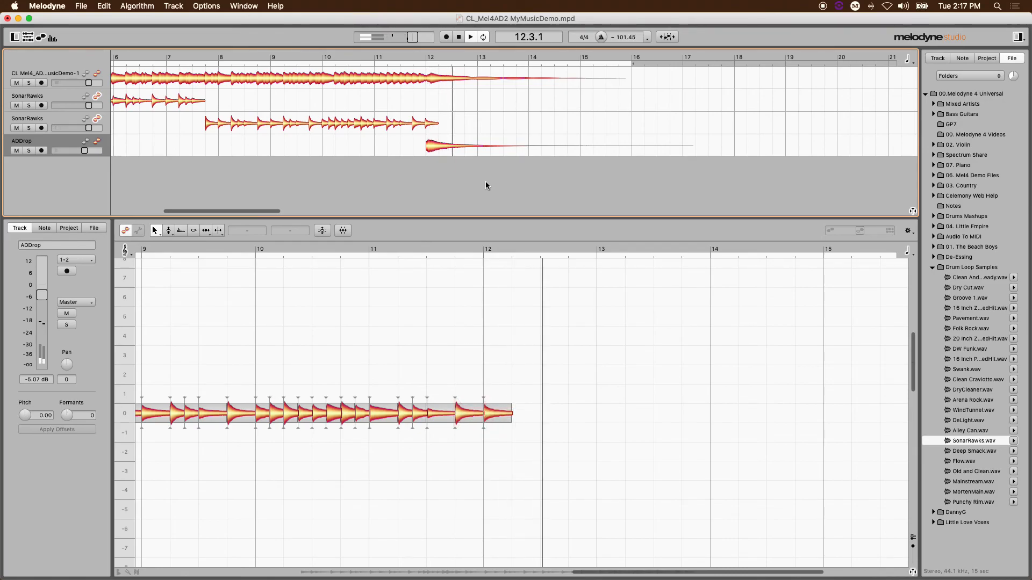
key("space")
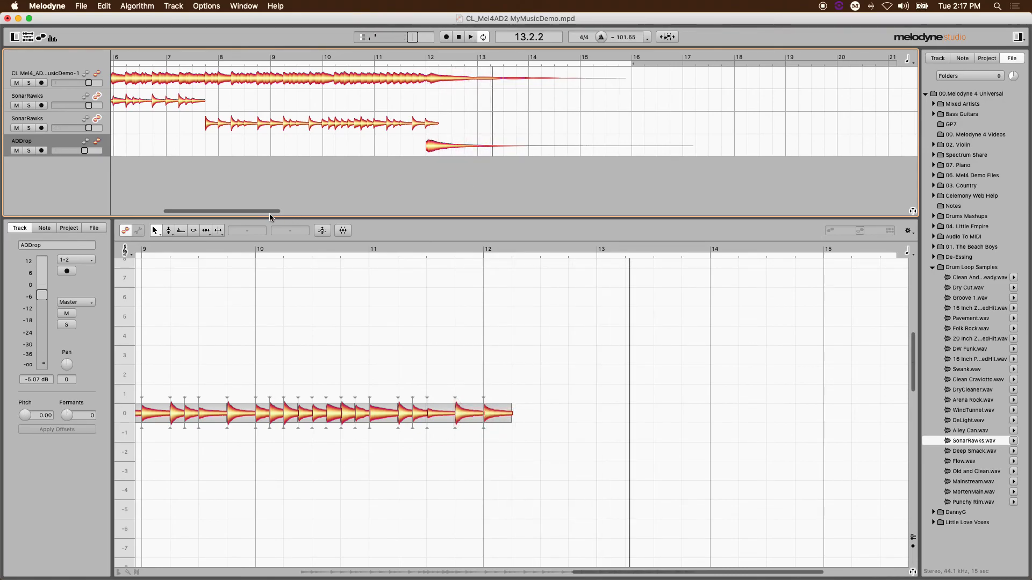
- Play the arrangement from bar 1 to check the joined loops and the final crash
left_click_drag(248, 211, 270, 212)
left_click(150, 51)
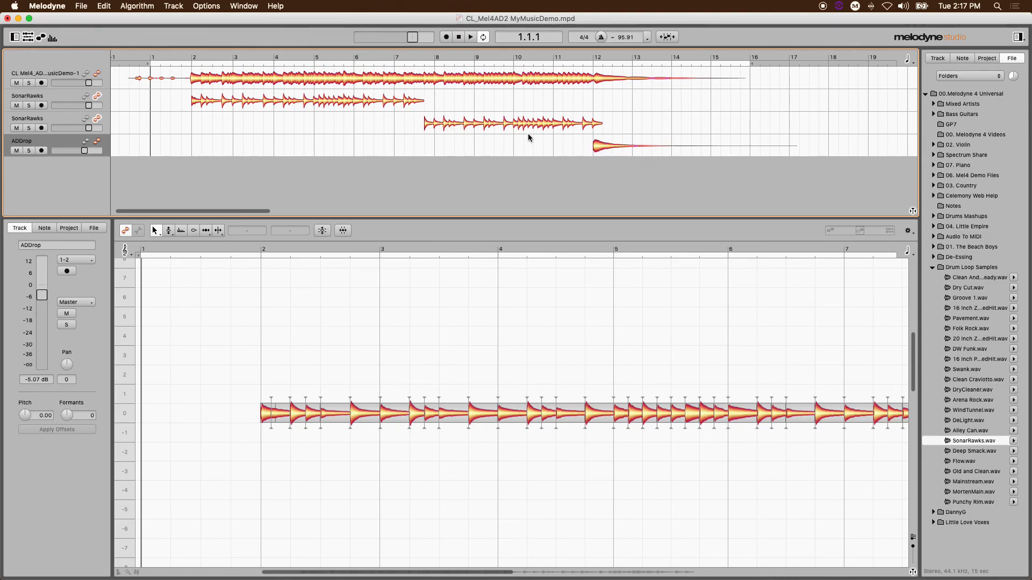
key("space")
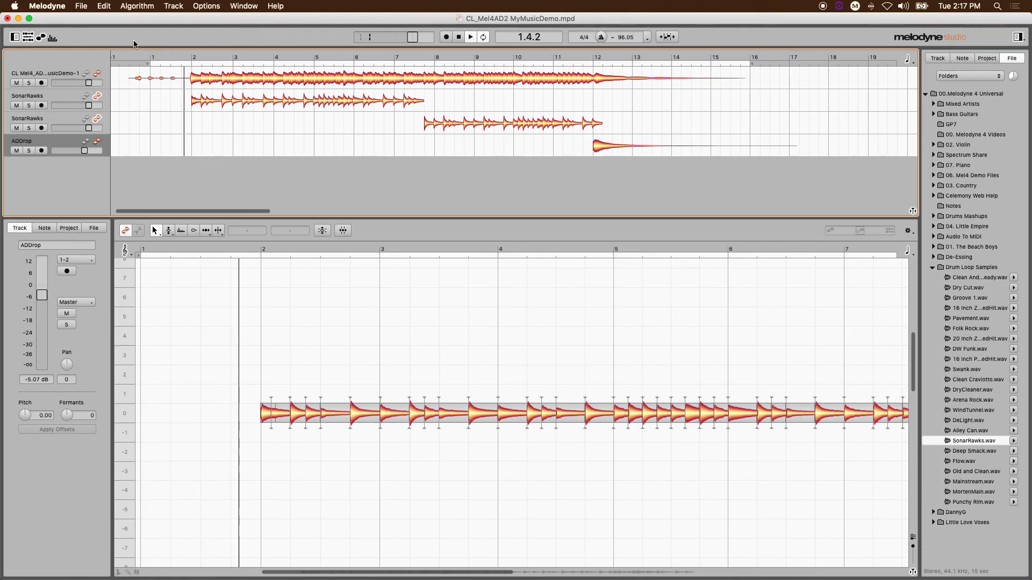
- In Addictive Drums 2, open the Fairfax Vol 1 kit and page onward through the kits to the Reel Machines 80s presets
mouse_move(92, 83)
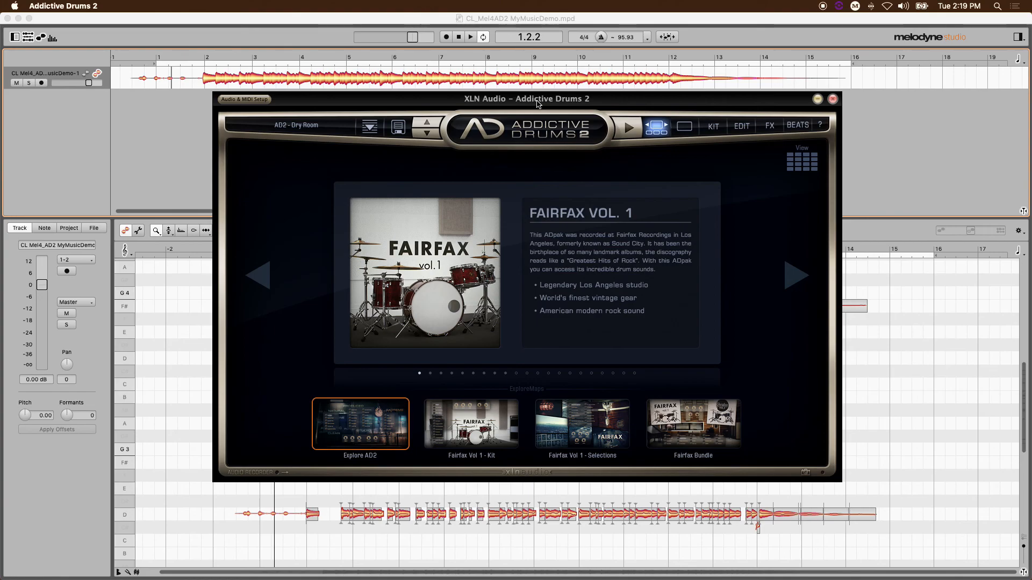
left_click(478, 419)
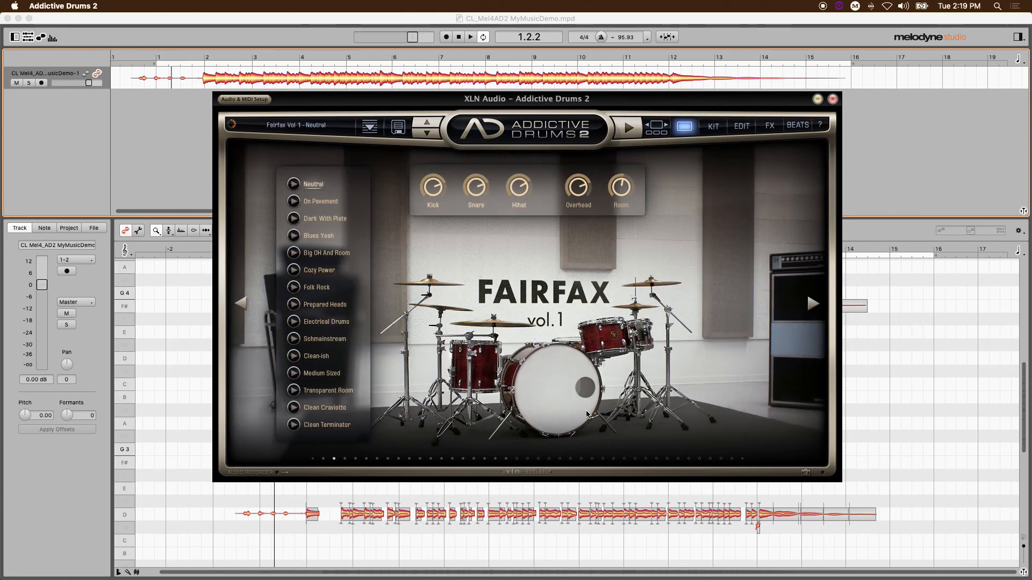
left_click(814, 304)
left_click(814, 304)
left_click(814, 303)
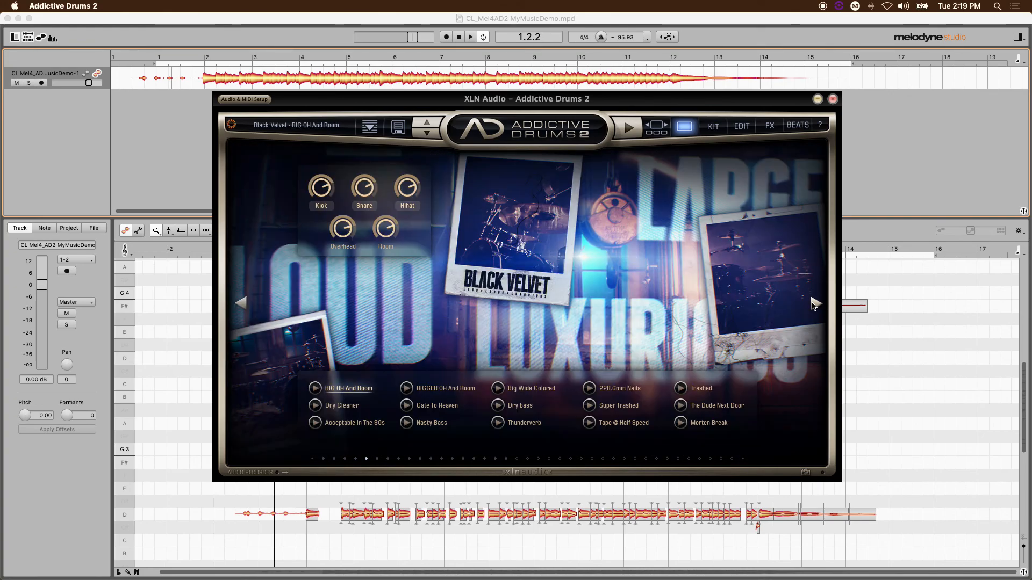
left_click(814, 303)
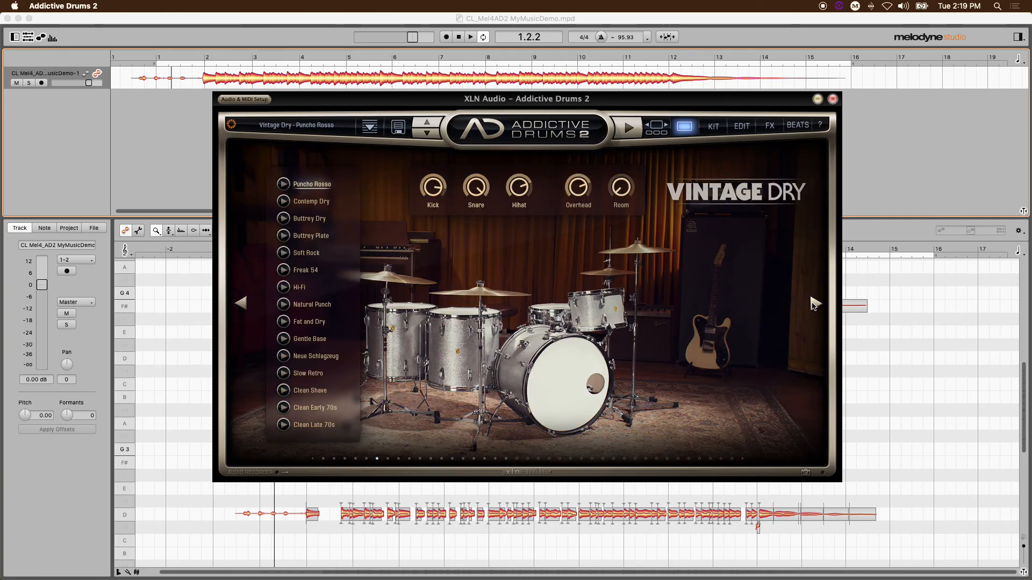
left_click(814, 304)
left_click(814, 304)
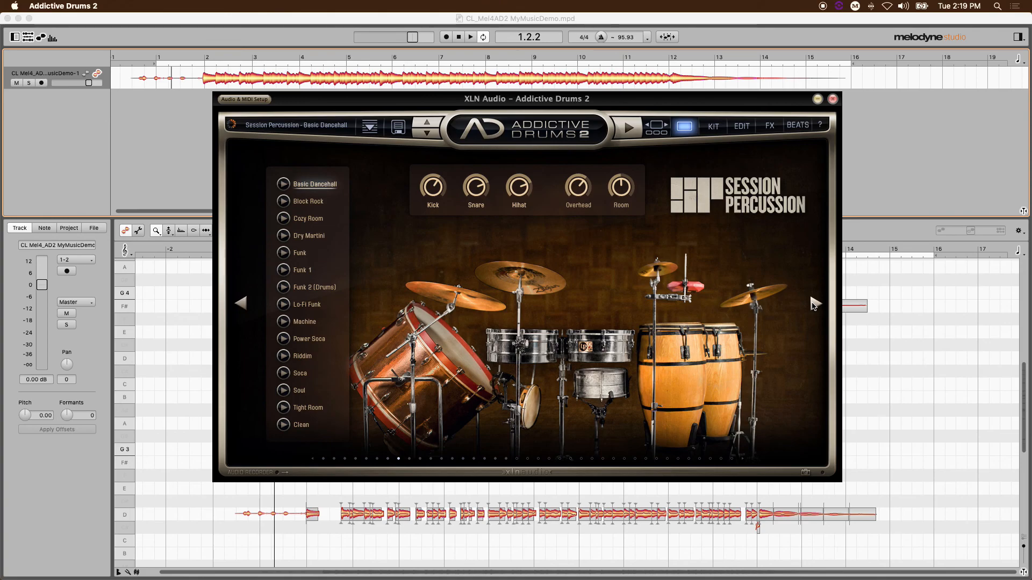
left_click(814, 304)
left_click(814, 304)
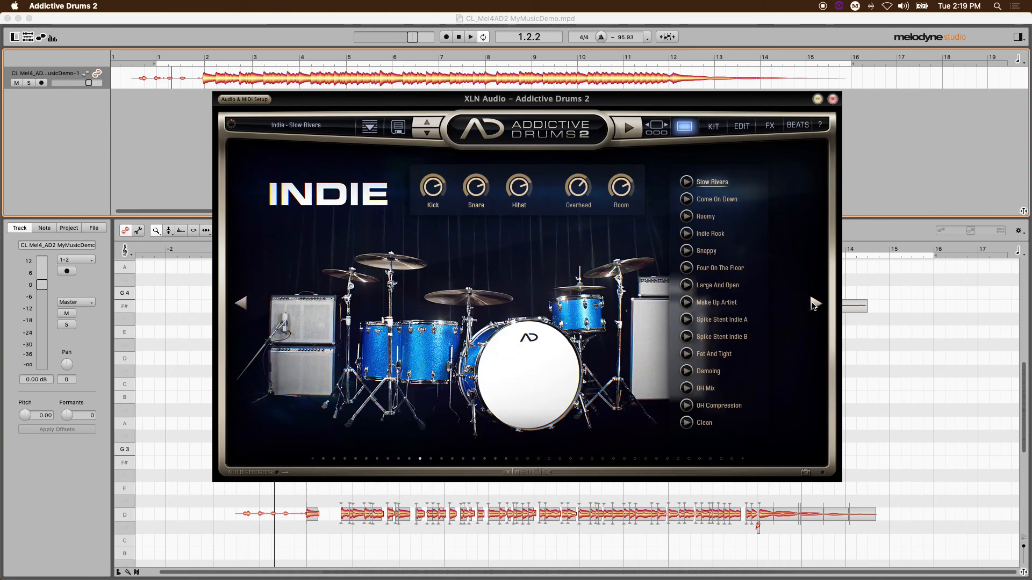
left_click(814, 303)
left_click(814, 304)
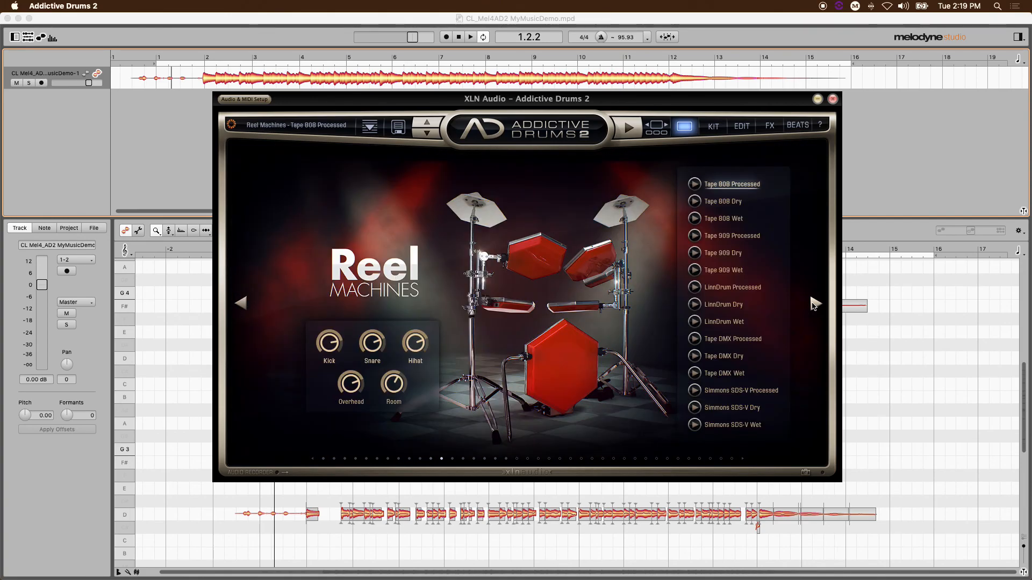
left_click(814, 303)
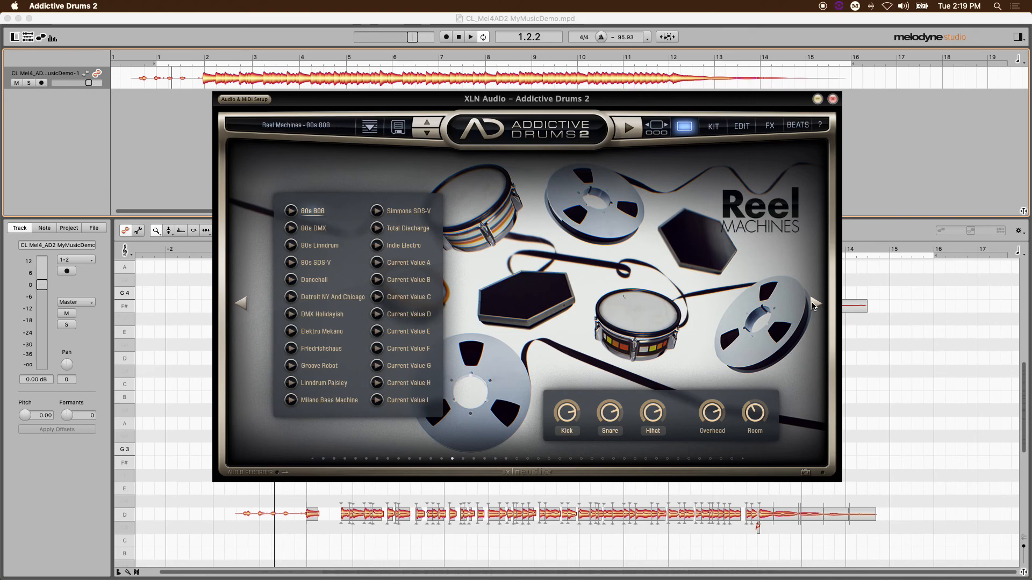
- Audition the Reel Machines 80s 808 preset, load and audition 80s DMX, and stop playback
left_click(291, 212)
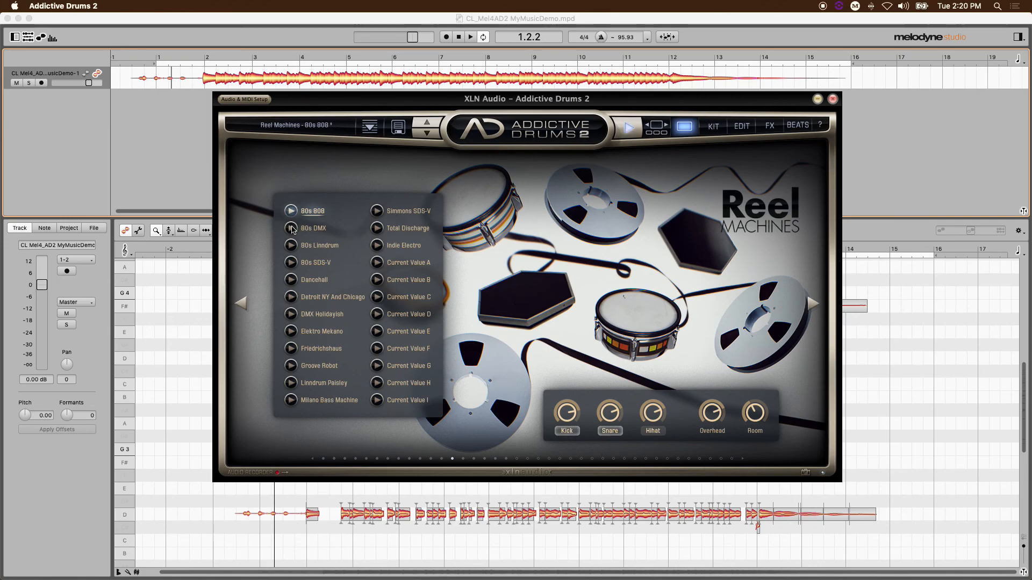
left_click(290, 228)
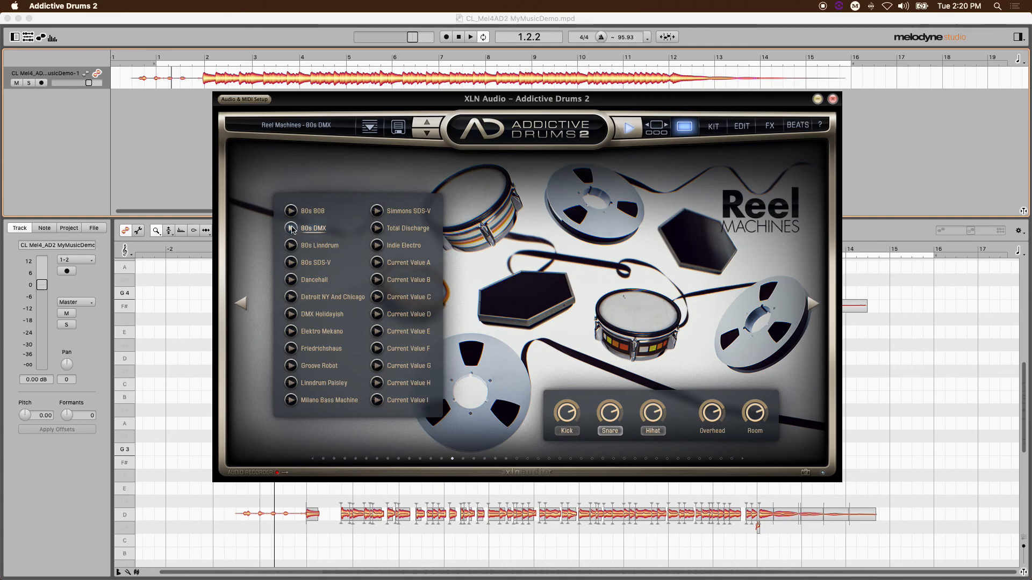
left_click(628, 131)
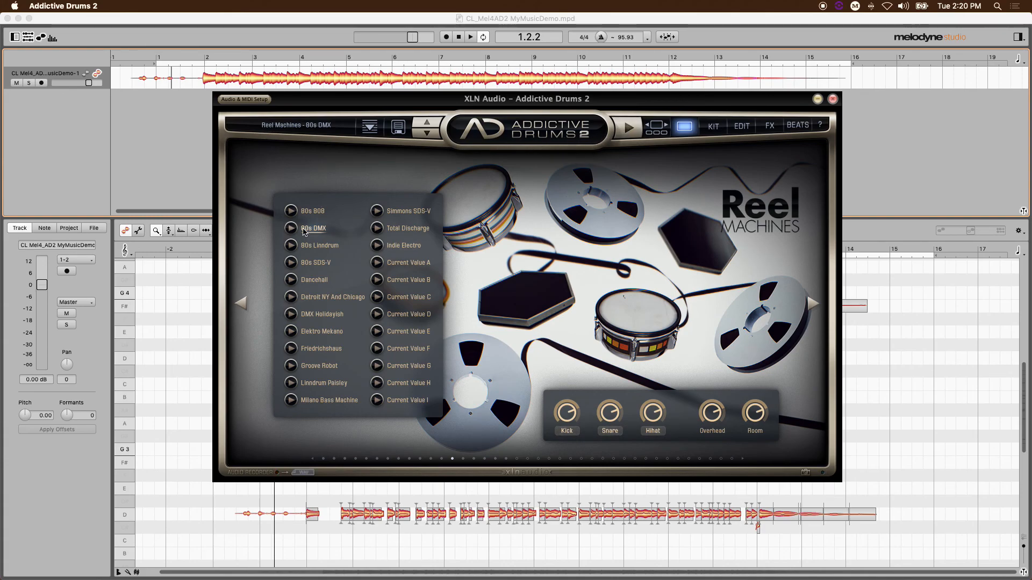
- Move the drum window clear of the Melodyne track area, view the Melodyne arrangement, and return to Addictive Drums 2
left_click_drag(354, 106, 530, 188)
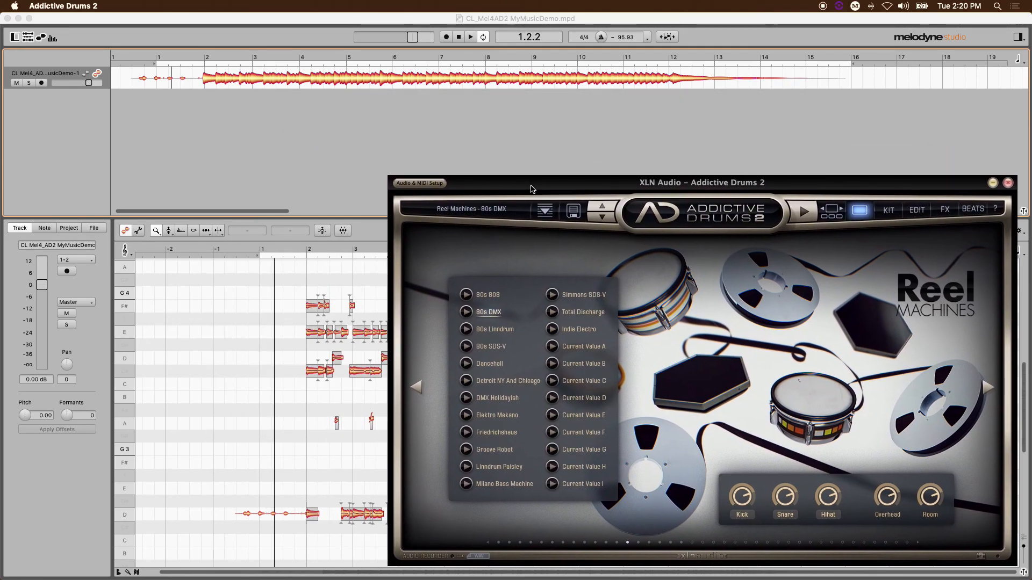
left_click(571, 20)
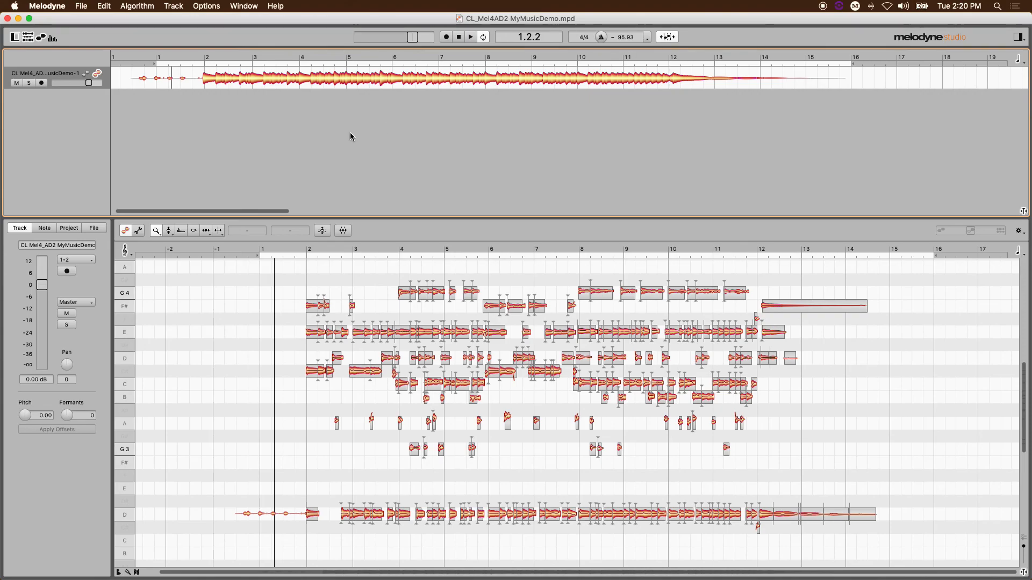
left_click(24, 292)
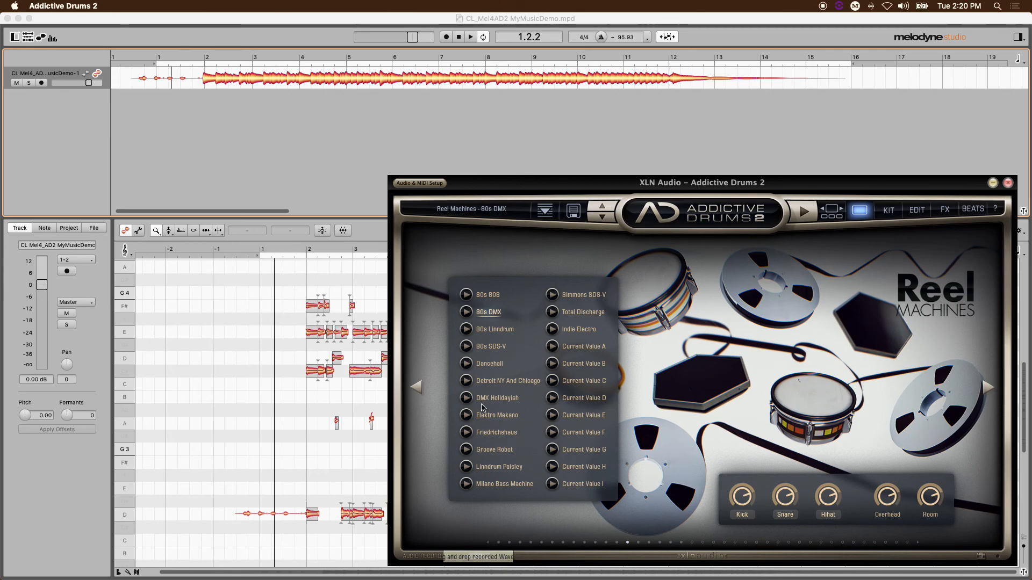
- Record the 80s DMX groove as a Wave file, place it on a new Melodyne track at bar 2, and play the arrangement
left_click(466, 313)
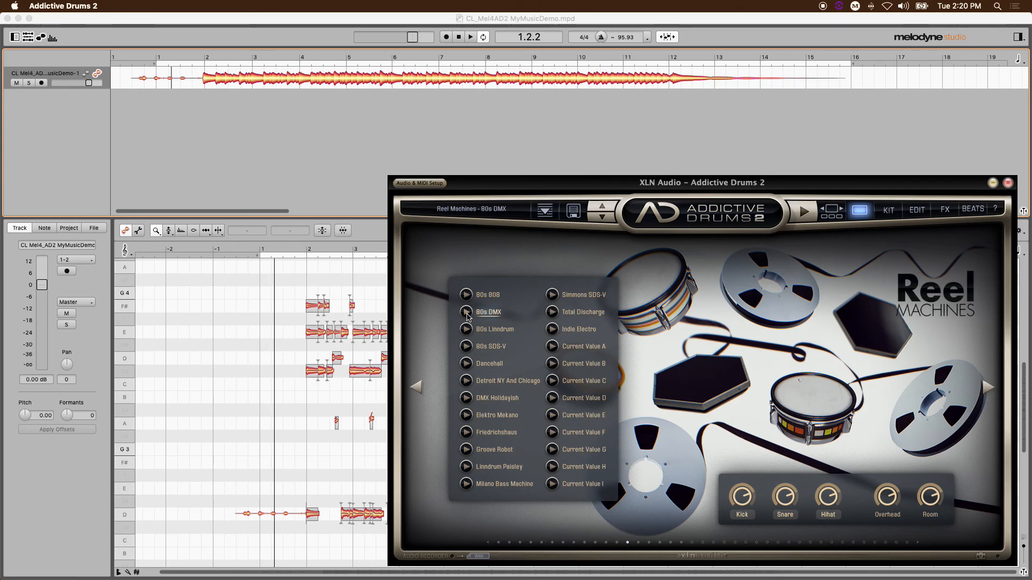
left_click_drag(482, 560, 206, 110)
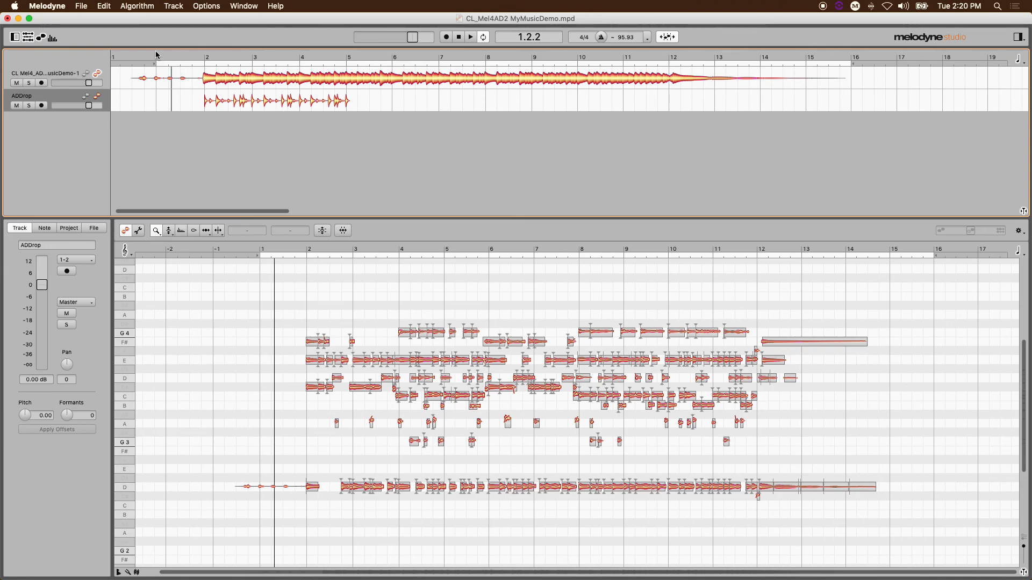
key("space")
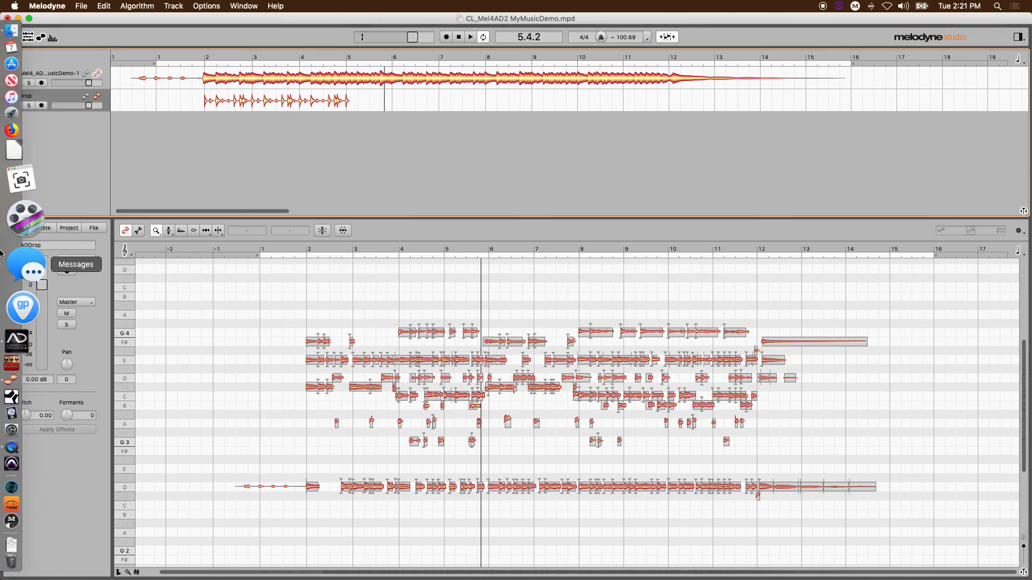
- Place three more copies of the recorded 80s DMX Wave file on new Melodyne tracks at bars 5, 8 and 11
left_click(21, 277)
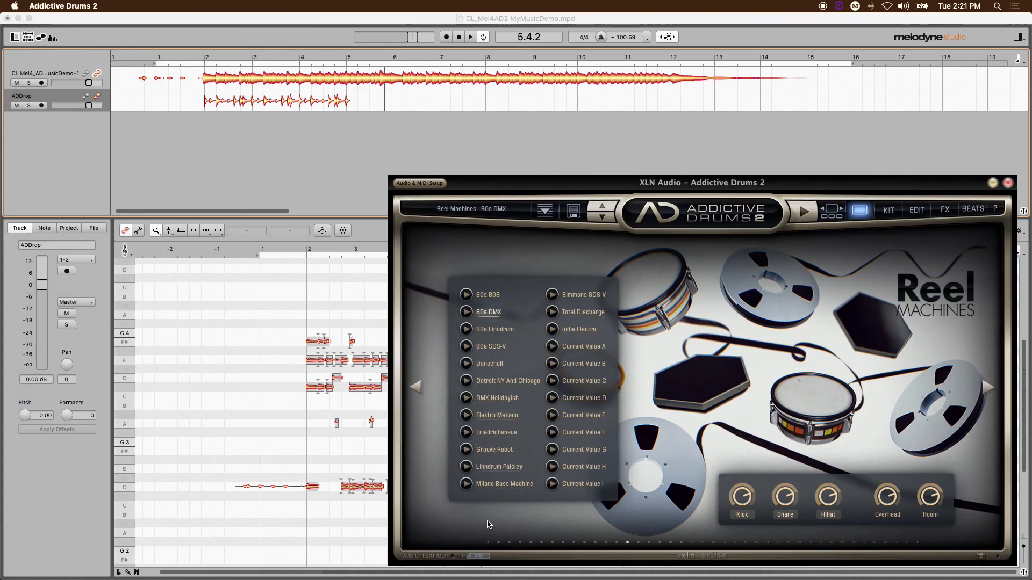
left_click_drag(477, 556, 350, 131)
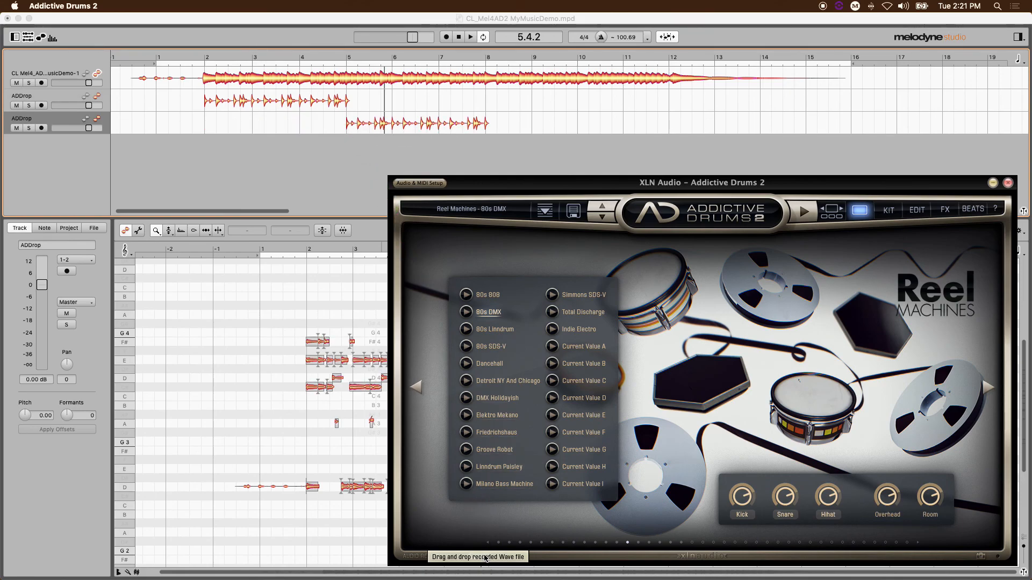
left_click_drag(481, 556, 488, 138)
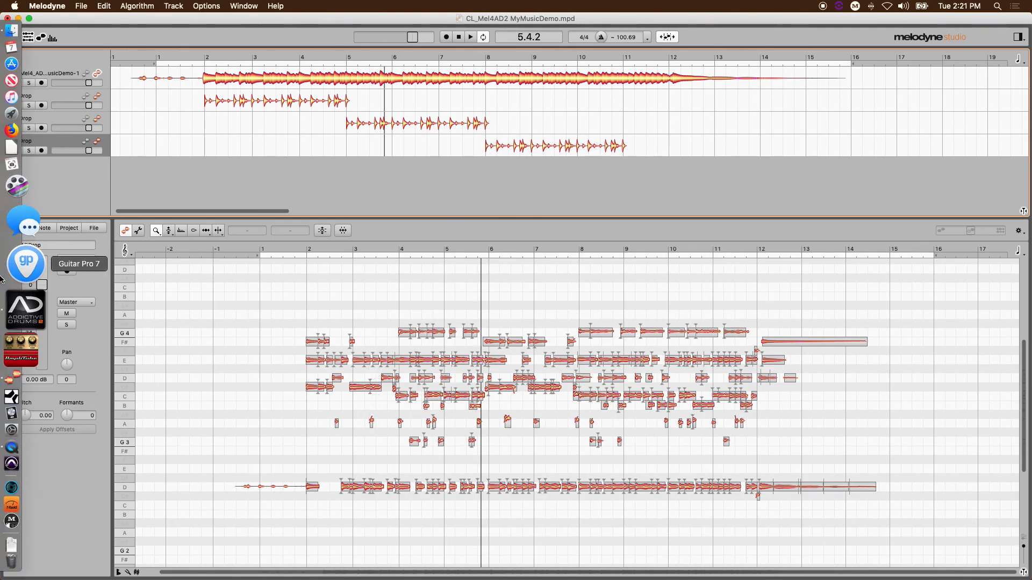
left_click(23, 274)
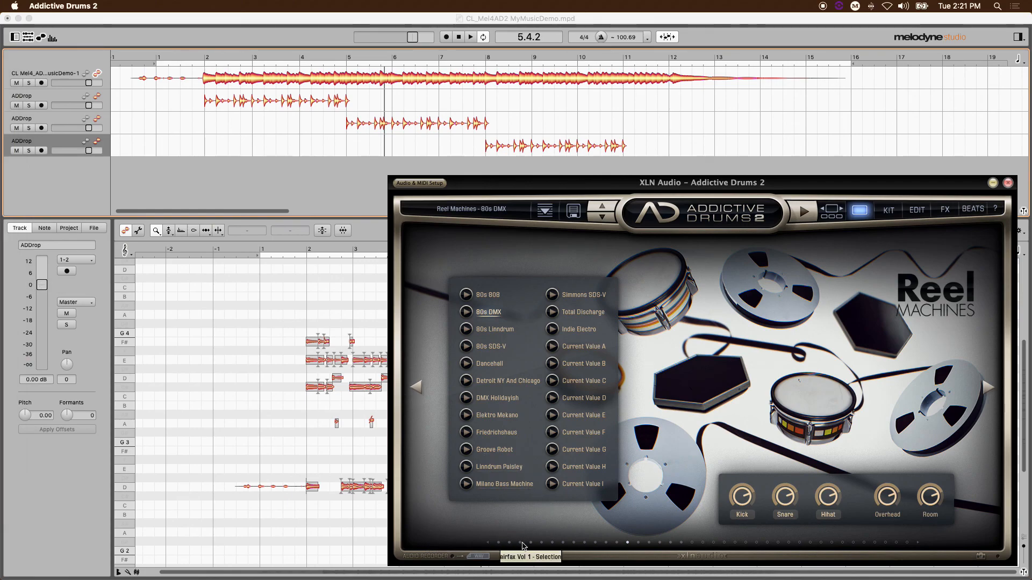
left_click_drag(482, 556, 626, 168)
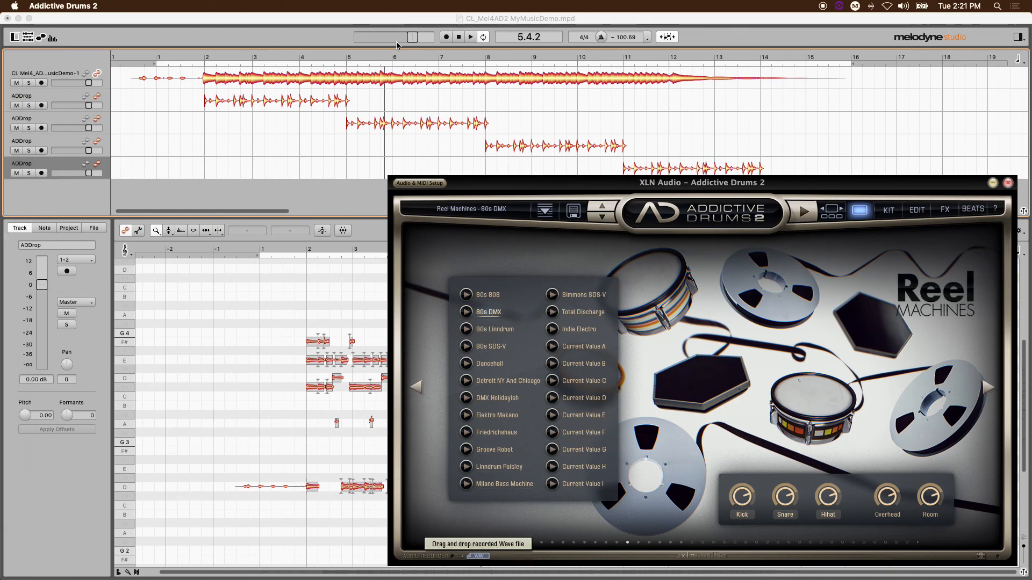
- Switch to Melodyne and show the notes of all four ADDrop tracks together in the note editor
left_click(314, 30)
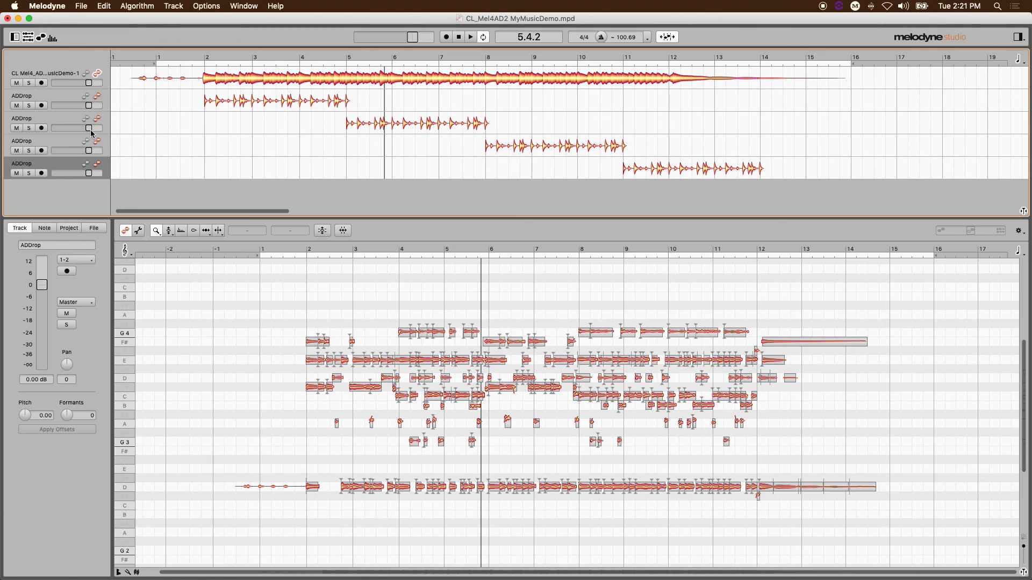
left_click(98, 97)
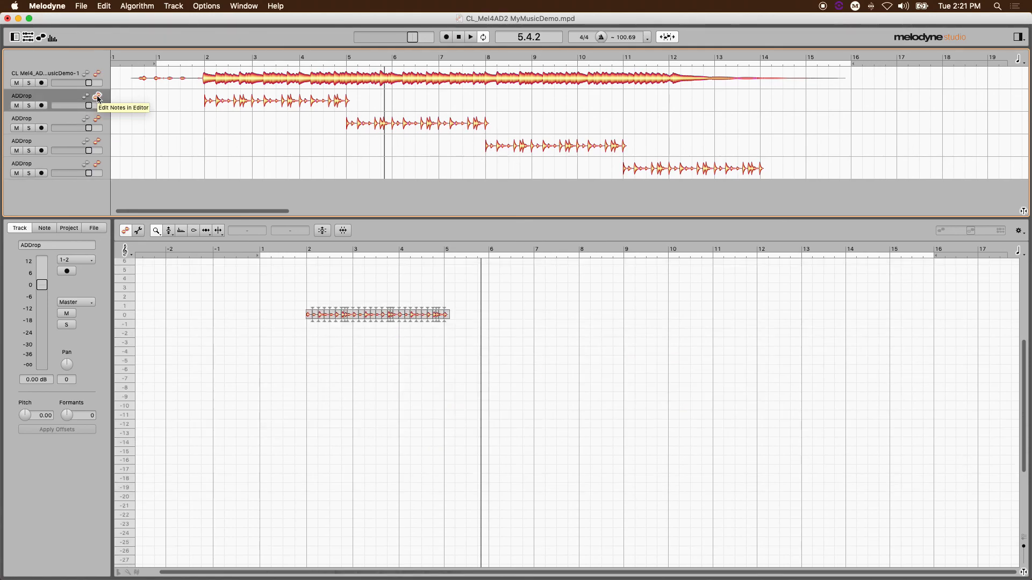
left_click(98, 119, "shift")
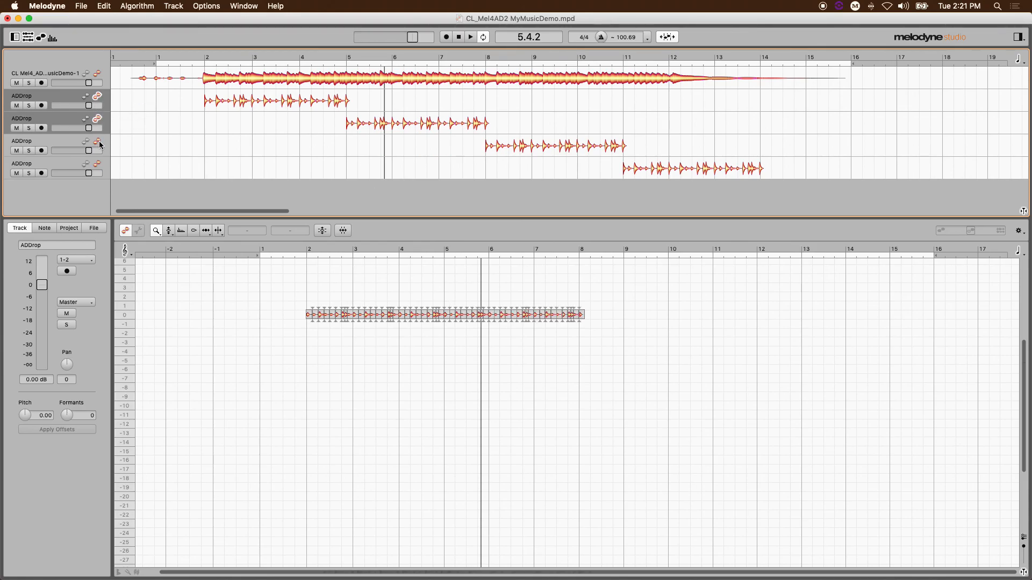
left_click(98, 141, "shift")
left_click(98, 165, "shift")
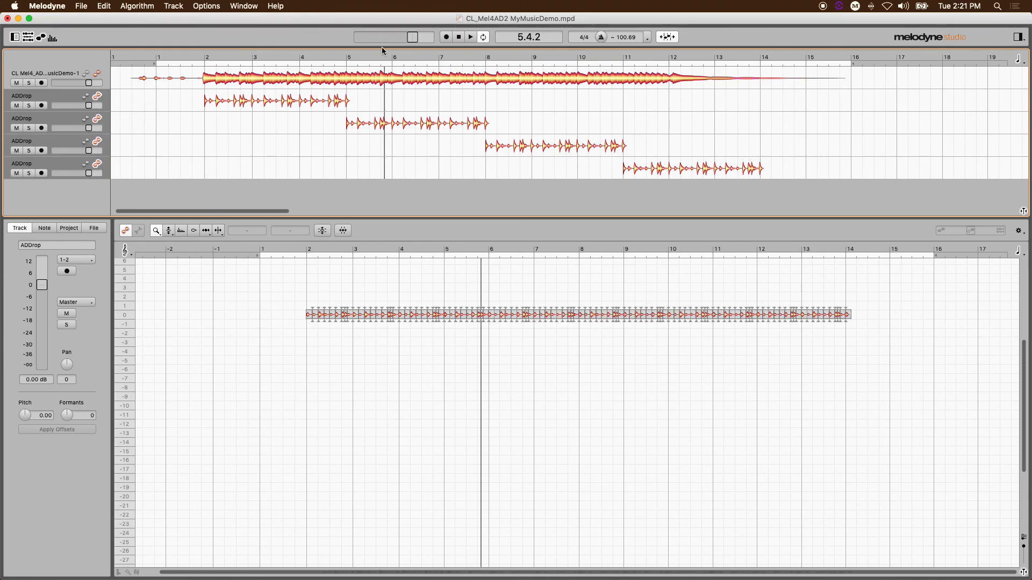
- Set the playback position to bar 5, zoom in on the loop joint there, and activate the Main tool
left_click(347, 56)
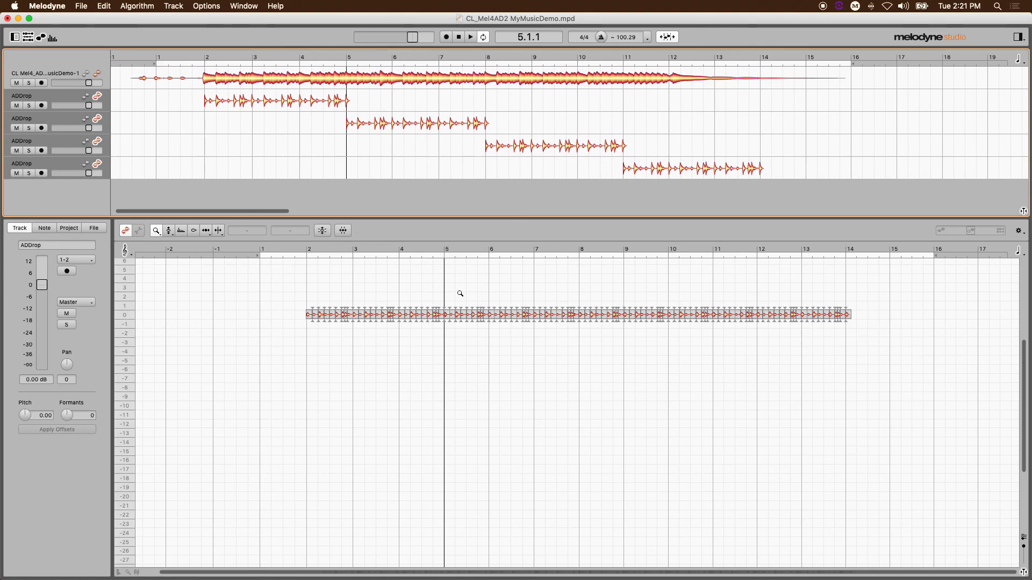
left_click_drag(438, 297, 717, 451)
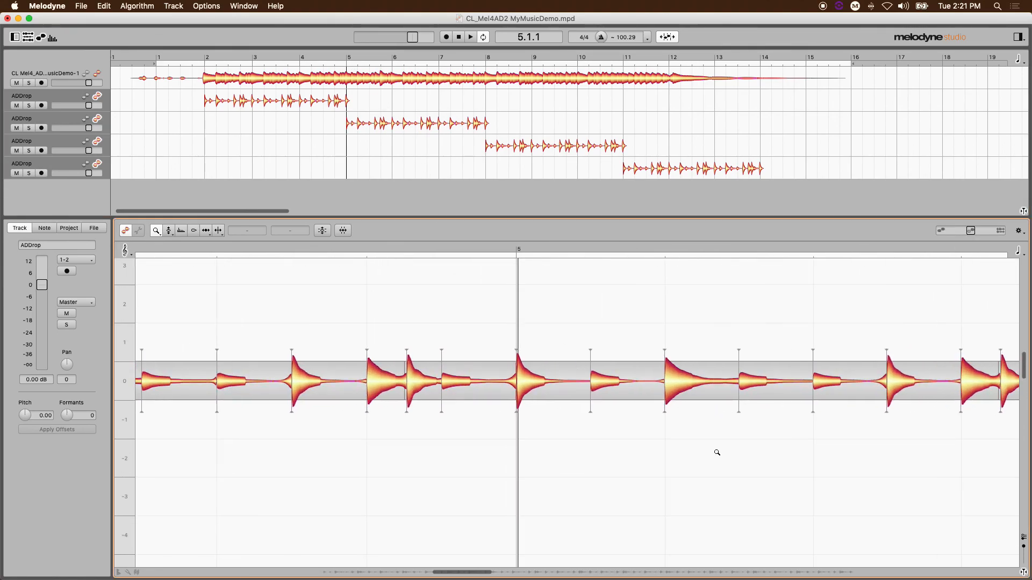
right_click(548, 326)
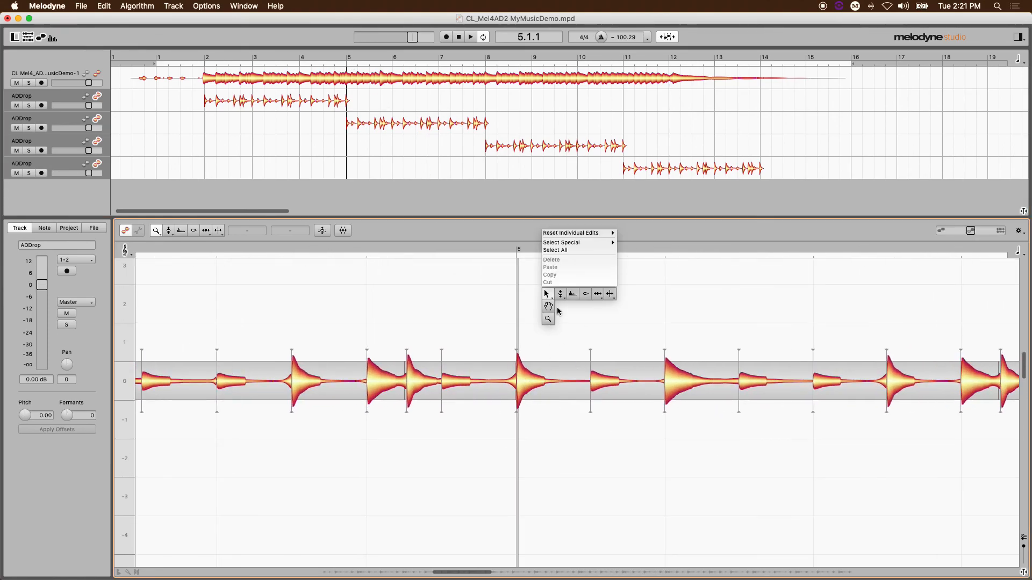
left_click(544, 289)
- Delete the overlapping notes of the first and second loops at bar 5, and undo both deletions
left_click(537, 385)
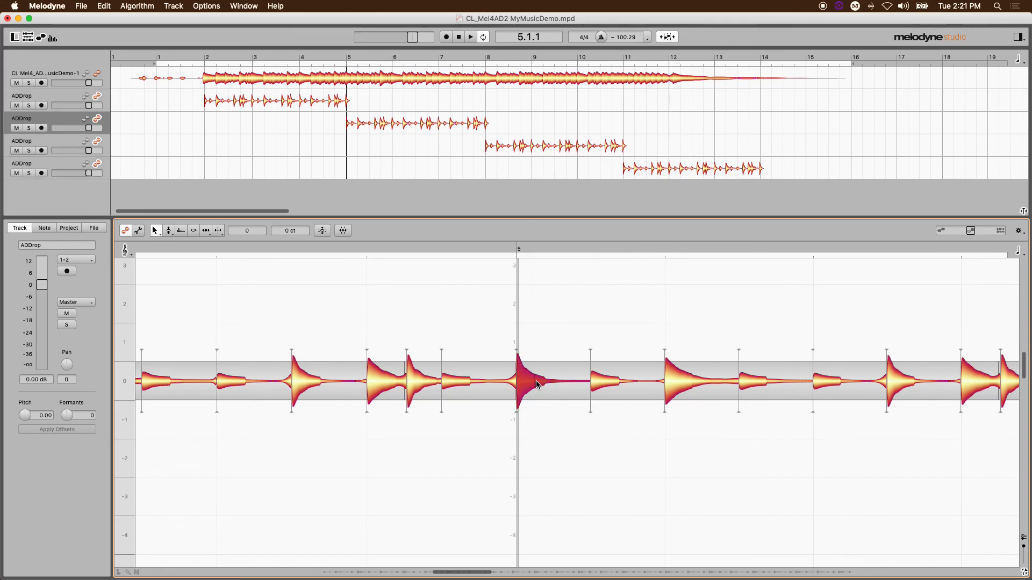
key("Delete")
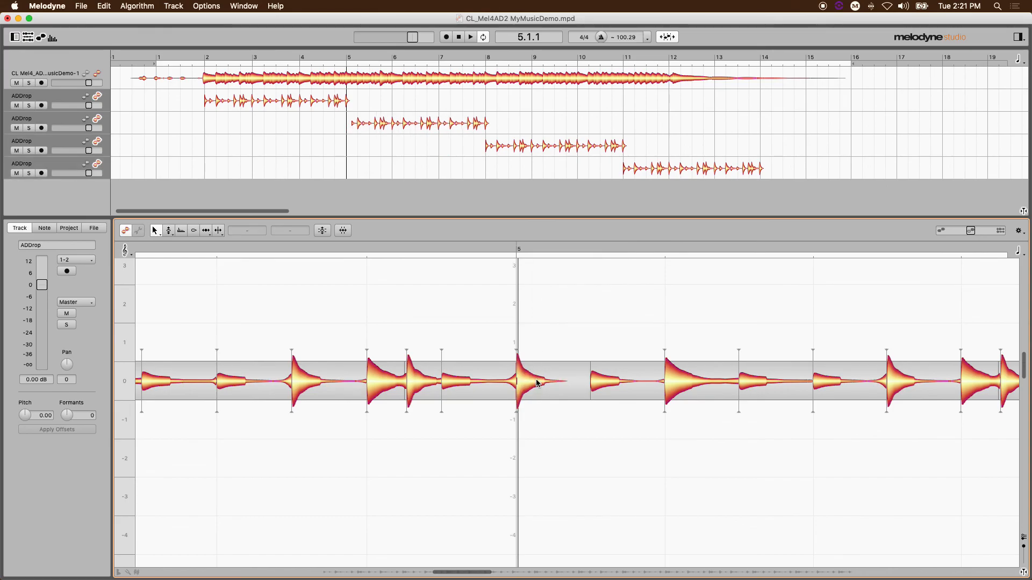
left_click(535, 383)
key("Delete")
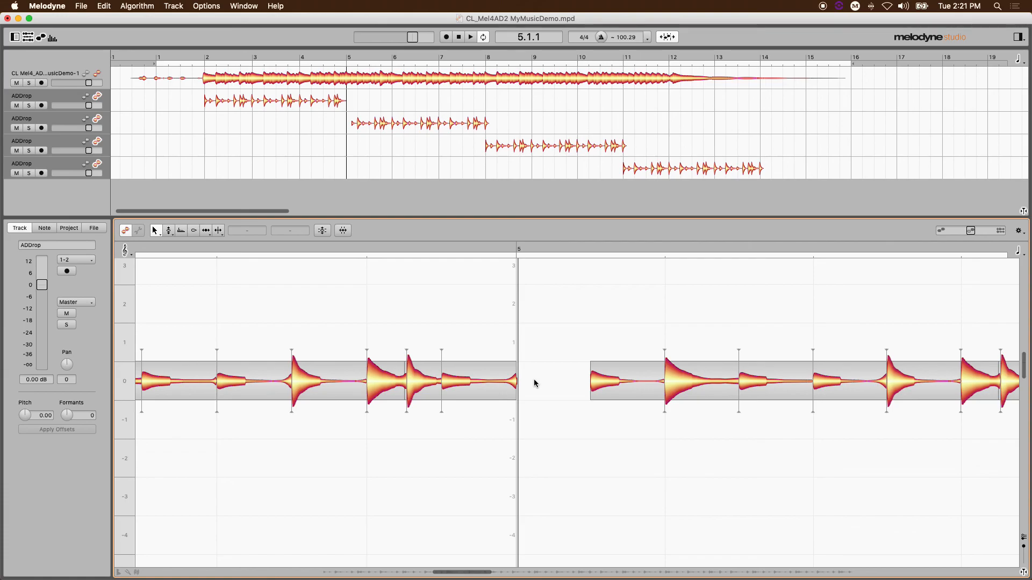
key("super+z")
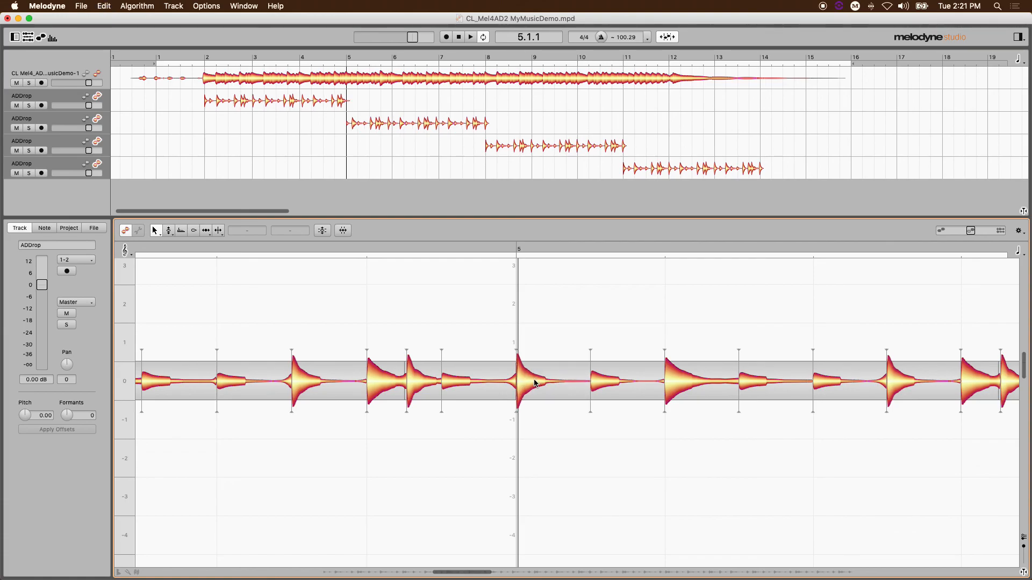
- With the tracks' notes offset vertically, delete the first loop's overlapping last note at bar 5 and play the joint
left_click(1024, 539)
left_click(1023, 538)
left_click(1024, 539)
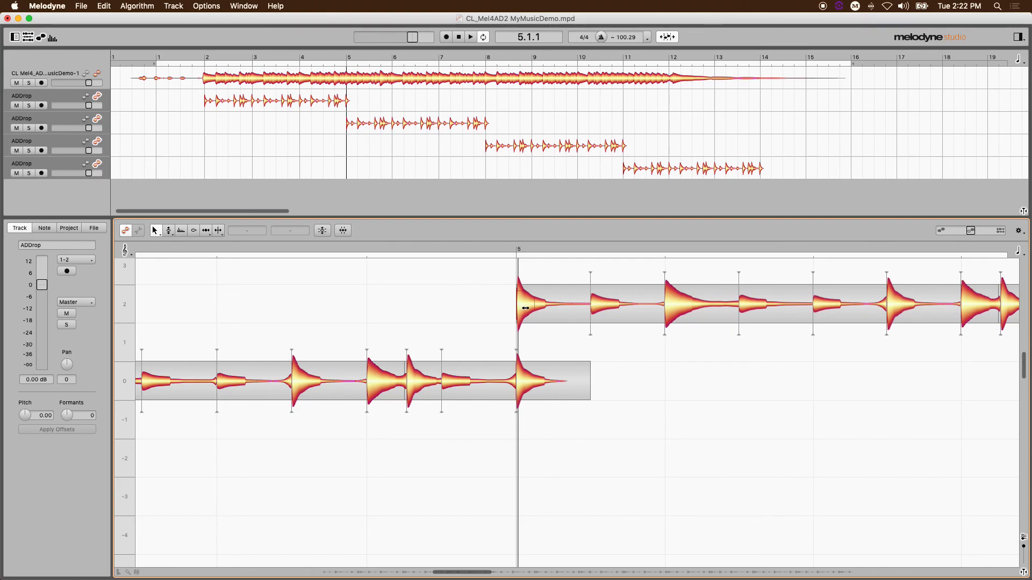
left_click(529, 389)
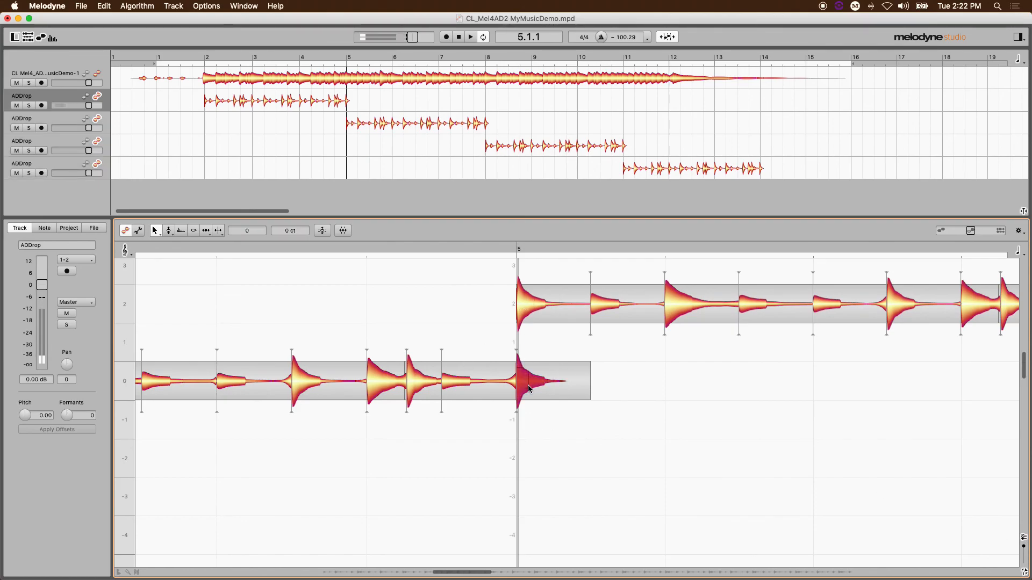
key("Delete")
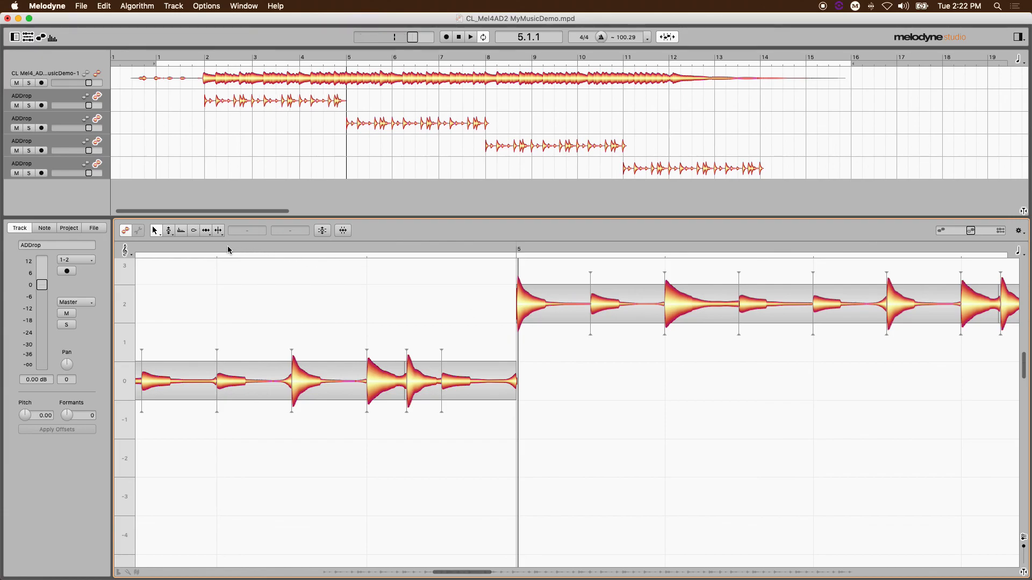
left_click(210, 246)
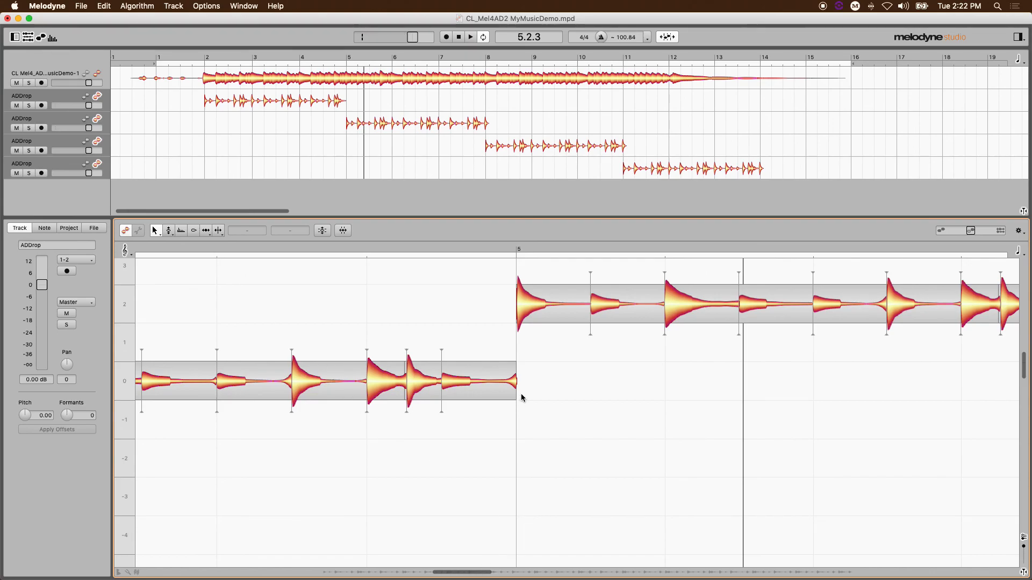
- Set the playback position to bar 8 and delete the second loop's overlapping last note there
left_click_drag(477, 574, 578, 572)
left_click(485, 57)
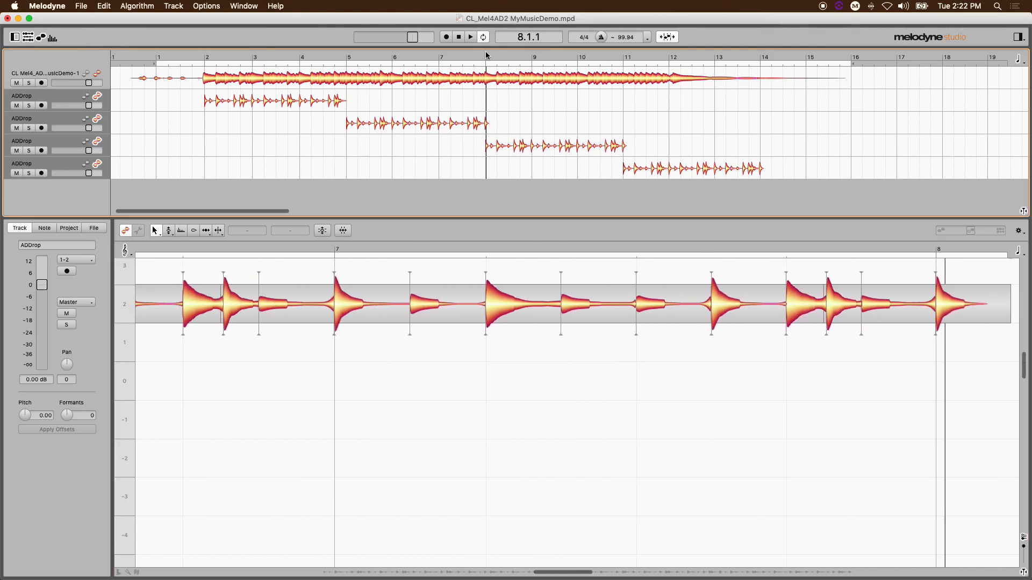
left_click_drag(1024, 366, 1015, 357)
left_click_drag(582, 573, 625, 571)
left_click(356, 435)
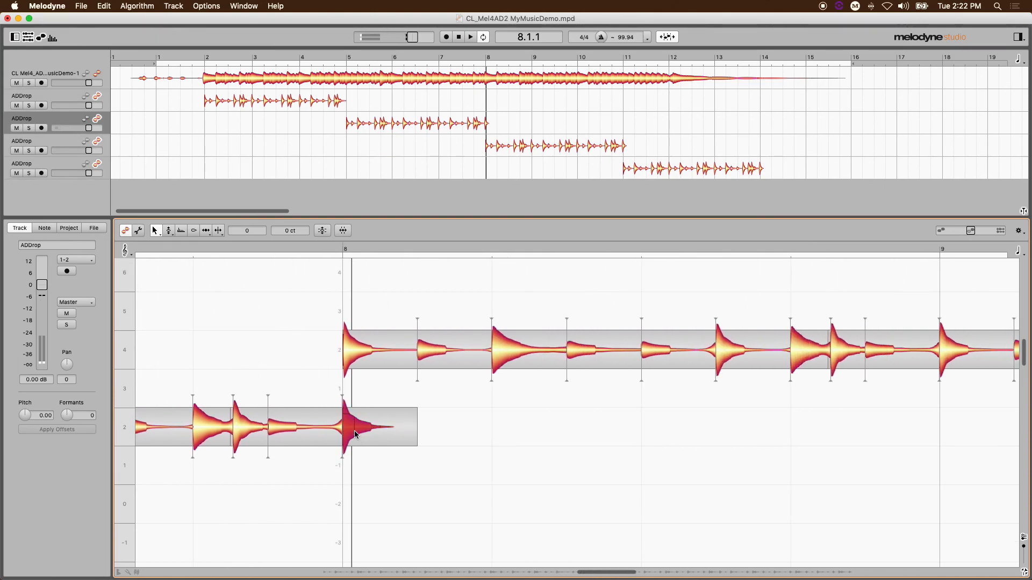
key("Delete")
- Delete the third loop's overlapping last note at bar 11
left_click_drag(630, 574, 742, 568)
left_click(539, 360)
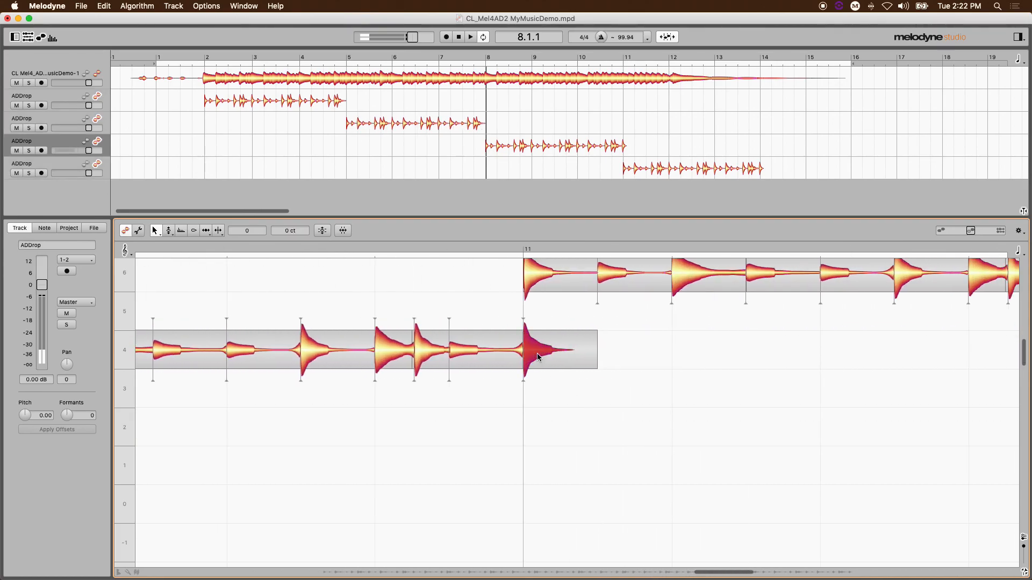
key("Delete")
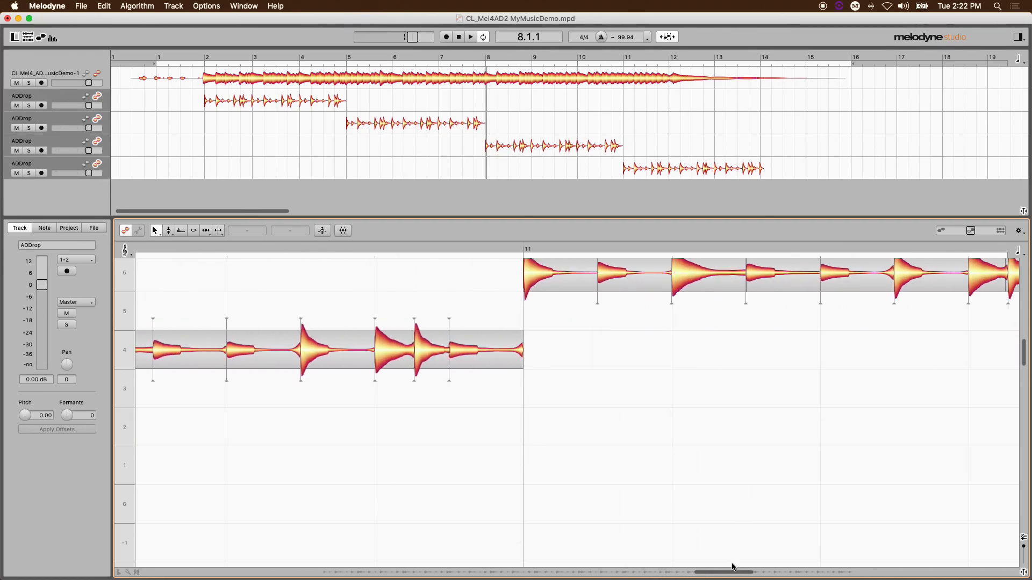
- Zoom out the note editor to view all four vertically offset loops, and activate the Scroll tool
left_click_drag(732, 575, 797, 570)
right_click(513, 406)
left_click(514, 430)
left_click_drag(514, 425, 446, 289)
right_click(269, 315)
left_click(273, 313)
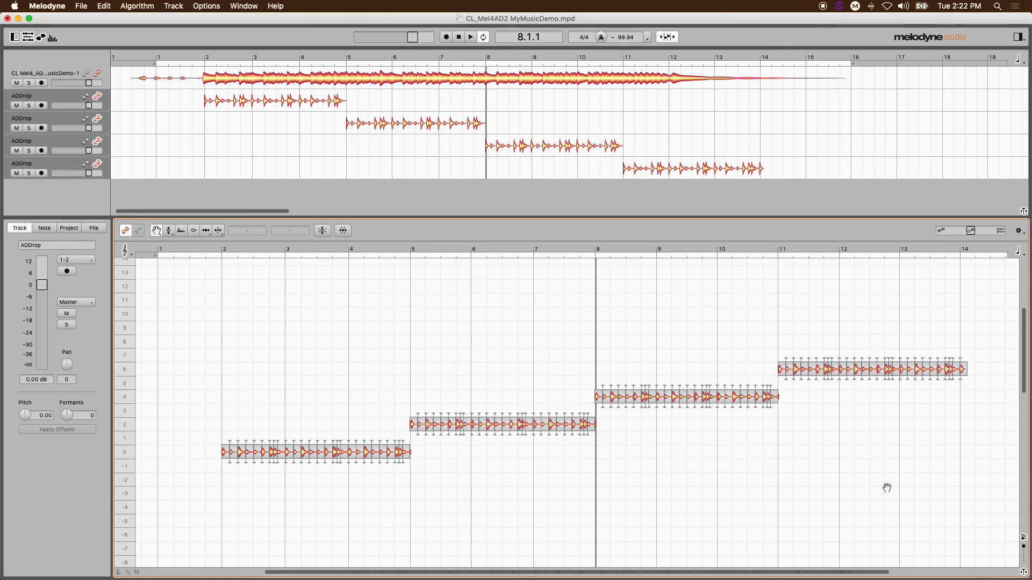
- Remove the vertical offset between the tracks' notes, re-center the loops in the note editor, and activate the Main tool
left_click(1024, 536)
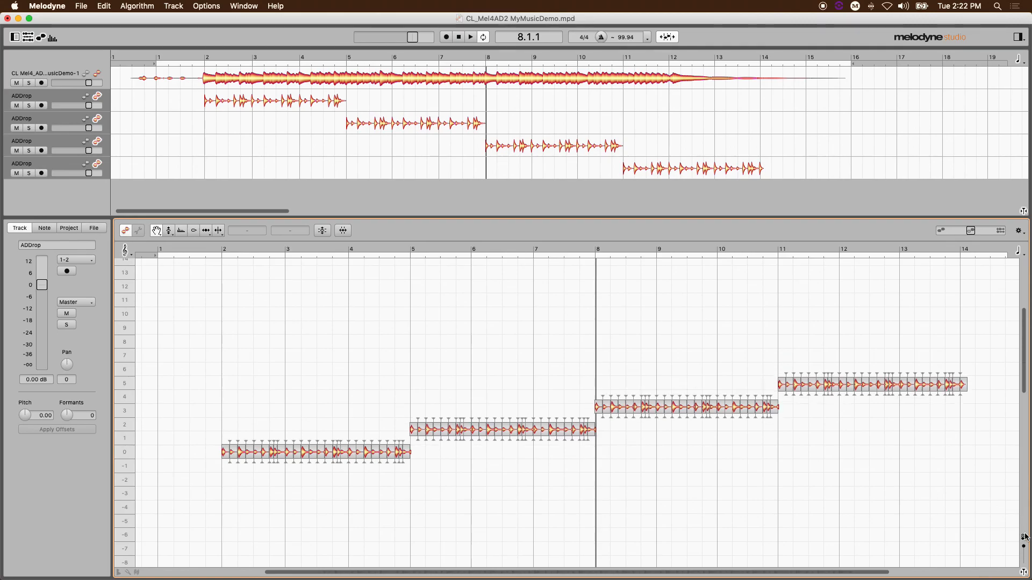
left_click(1024, 536)
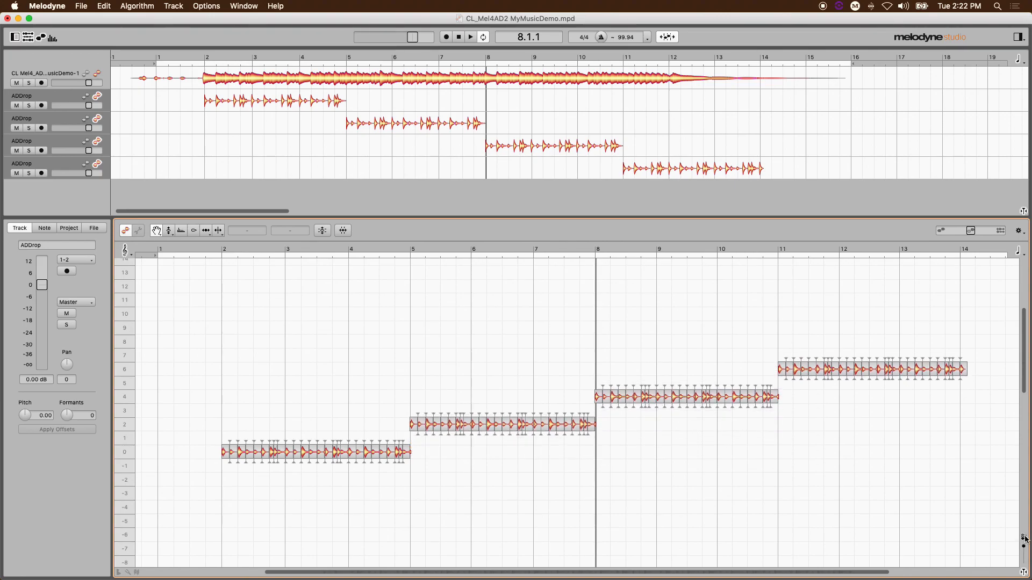
left_click(1024, 537)
mouse_move(1025, 538)
left_mouse_down()
mouse_move(1024, 521)
mouse_move(1025, 537)
left_mouse_up()
right_click(691, 426)
left_click_drag(691, 422, 665, 327)
right_click(670, 318)
left_click(665, 282)
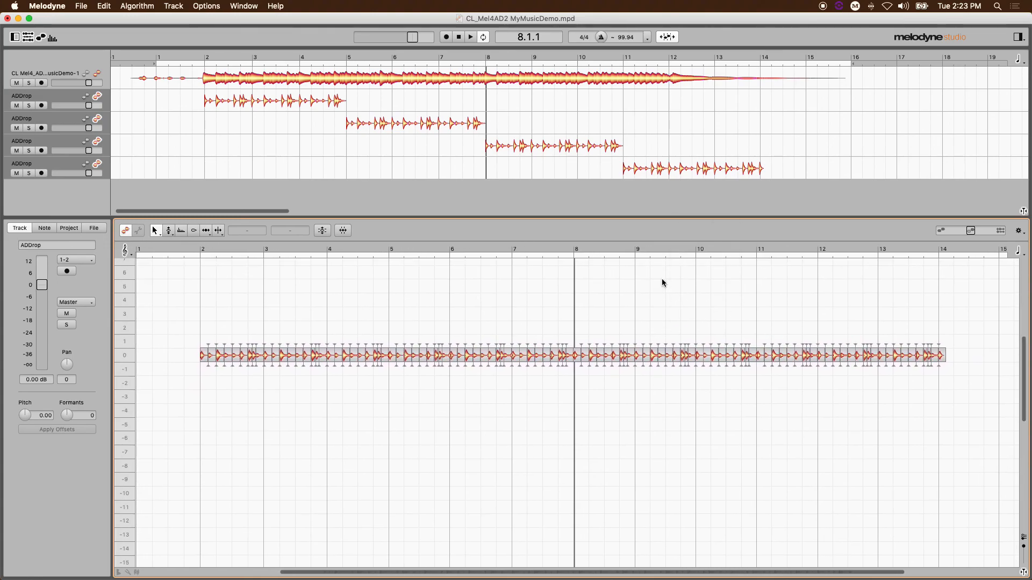
- Play the joined loops from the beginning and from bar 11, and set the playback position to bar 12
left_click(180, 54)
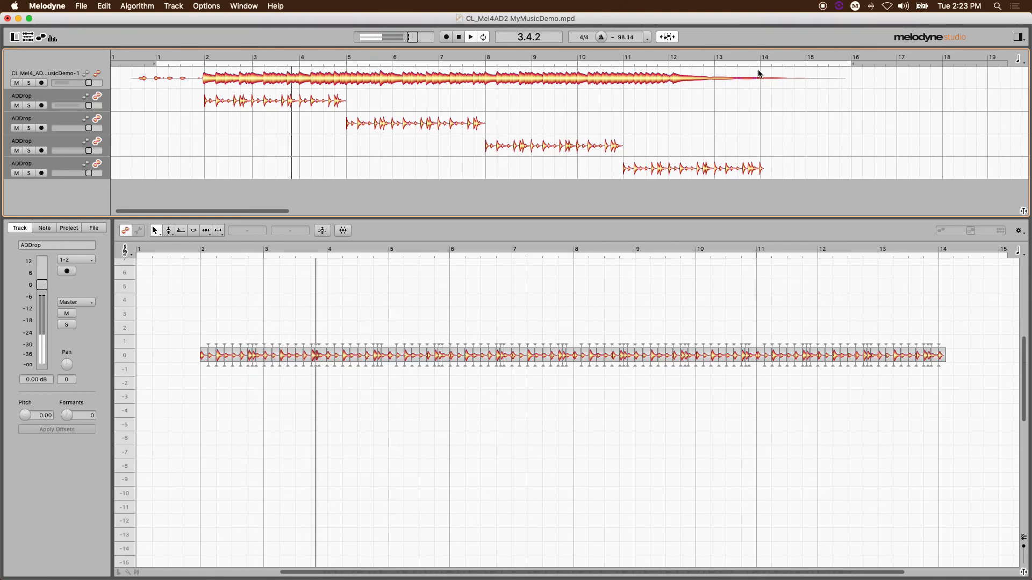
left_click(624, 53)
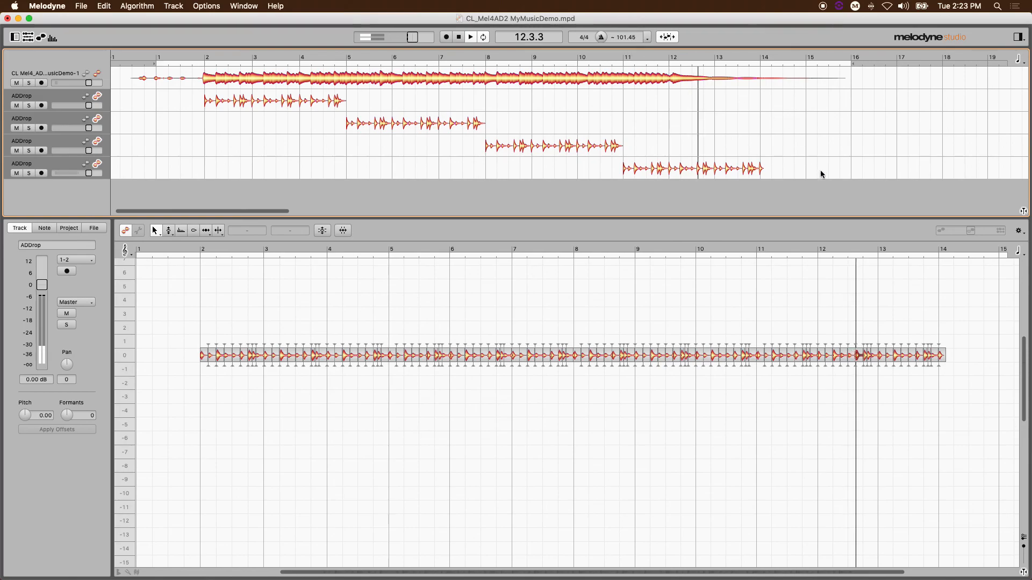
left_click(670, 57)
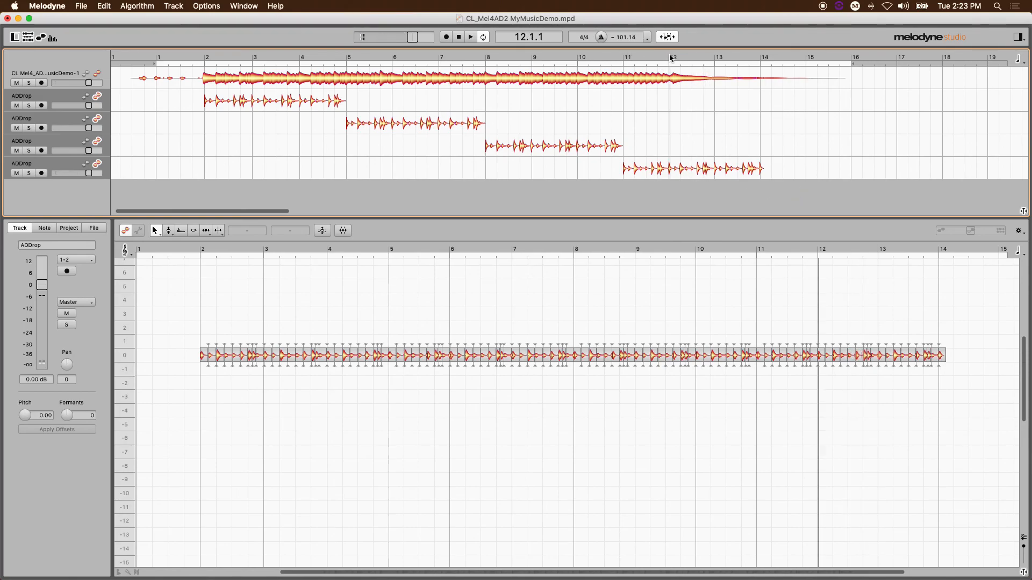
- Delete all notes of the last loop after its first hit in bar 12, and play the ending from bar 10
right_click(850, 366)
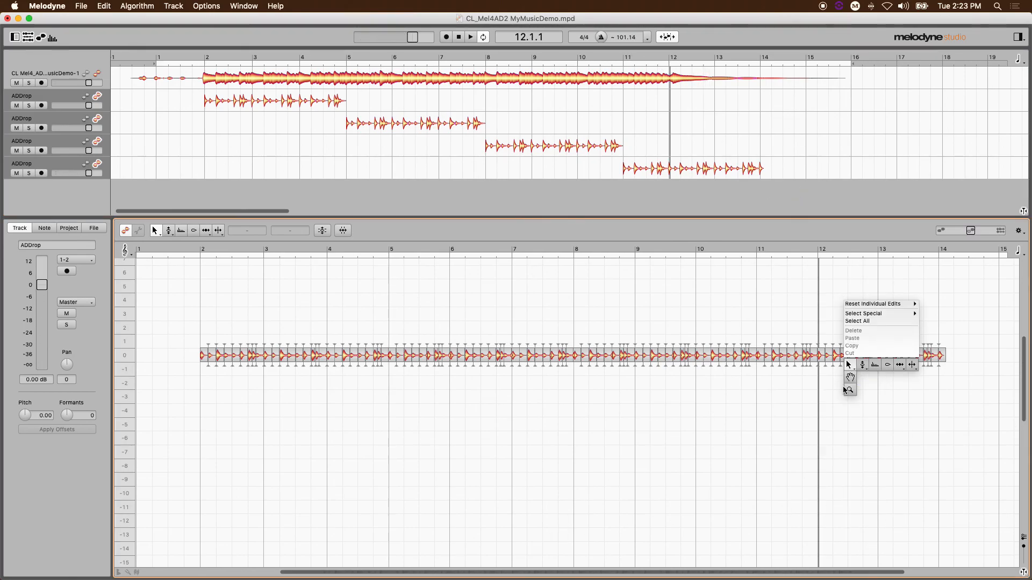
left_click(848, 390)
left_click_drag(851, 371, 998, 480)
left_click_drag(806, 574, 870, 573)
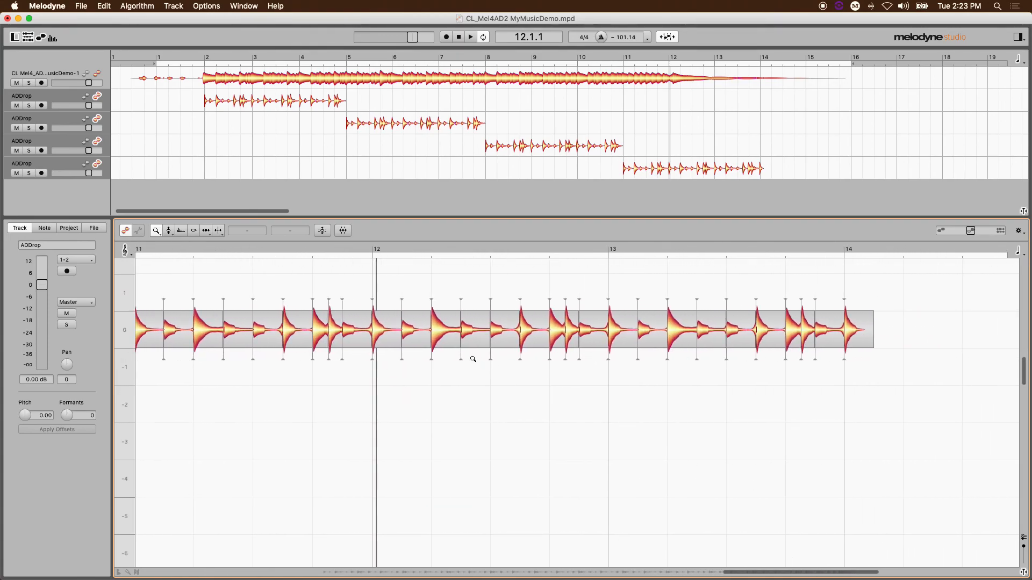
right_click(899, 282)
left_click(896, 268)
left_click_drag(893, 270, 412, 414)
key("Delete")
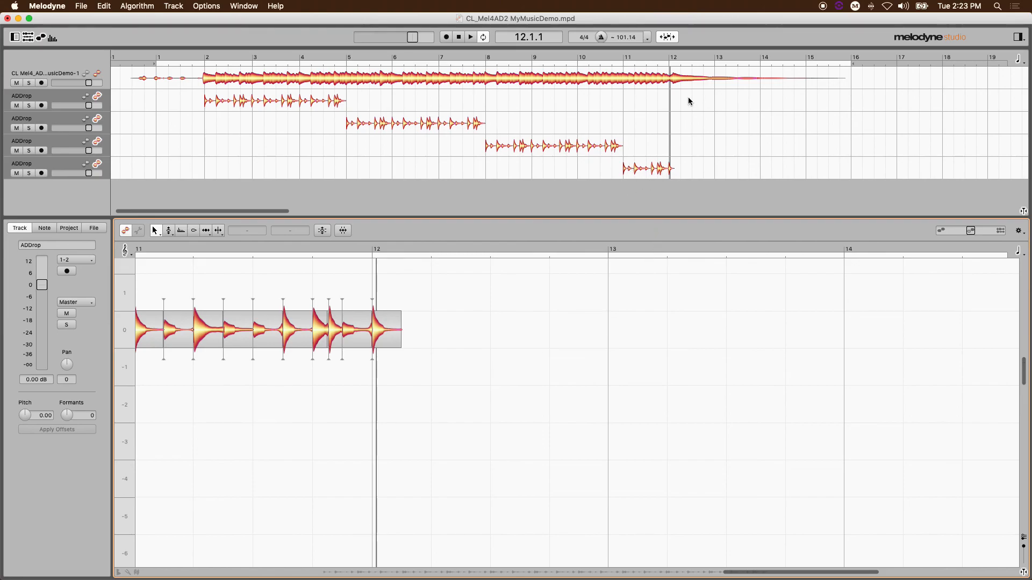
left_click(578, 57)
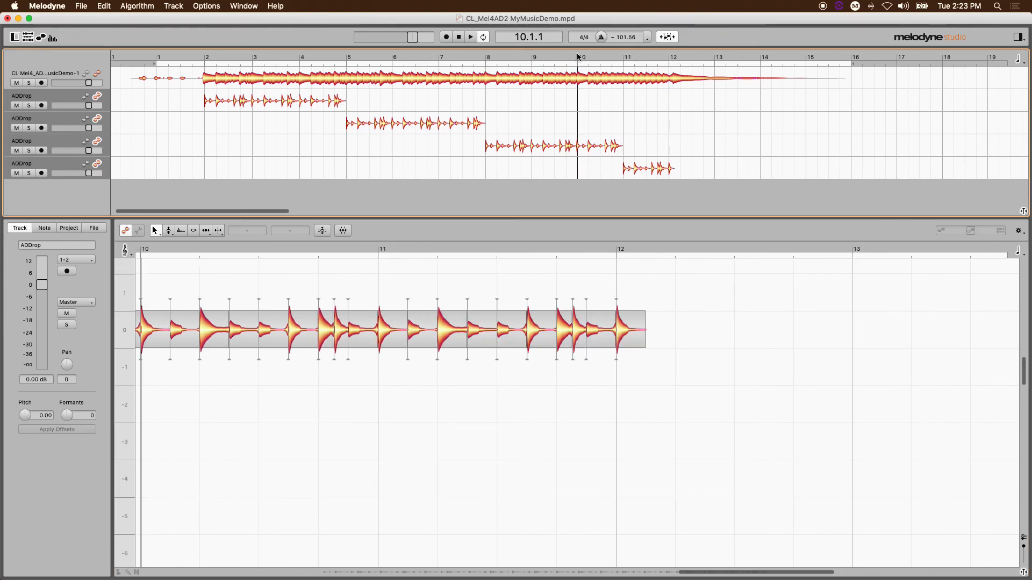
key("space")
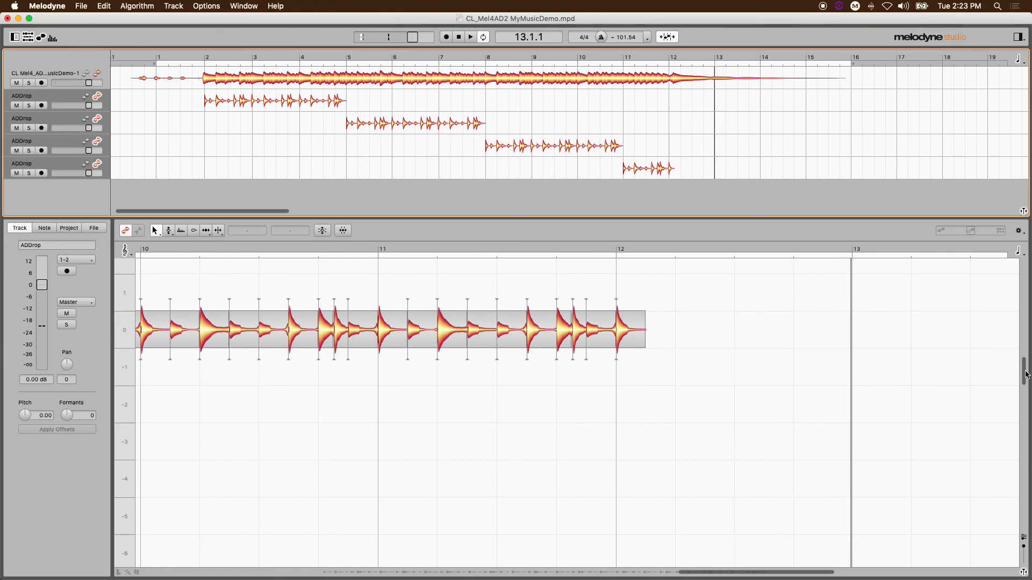
- Show the file browser and audition the 20 inch and 16 inch Zildjian MedHit cymbals from the Drum Loop Samples folder
left_click_drag(1023, 374, 1025, 370)
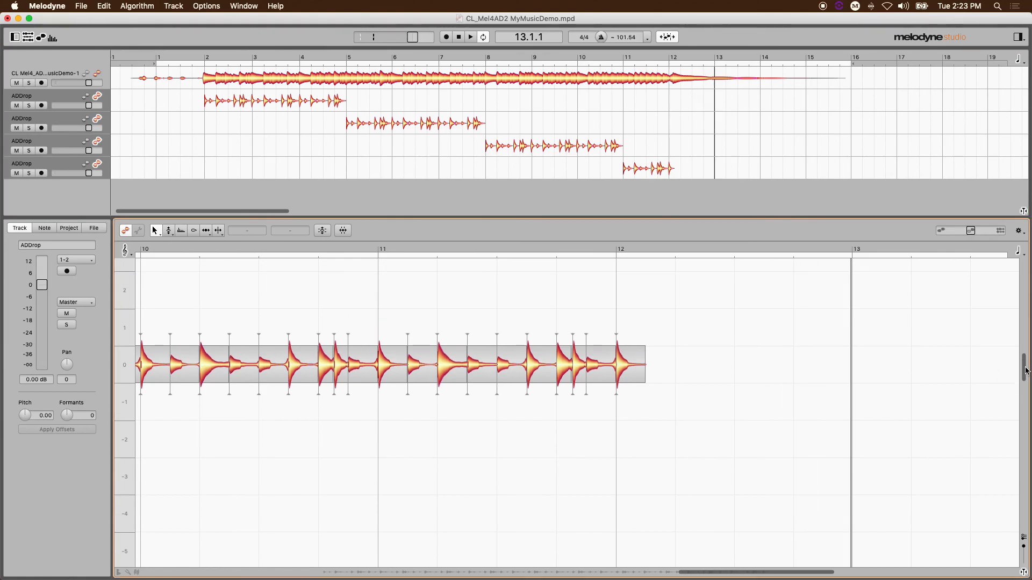
left_click(1018, 37)
left_click(1014, 58)
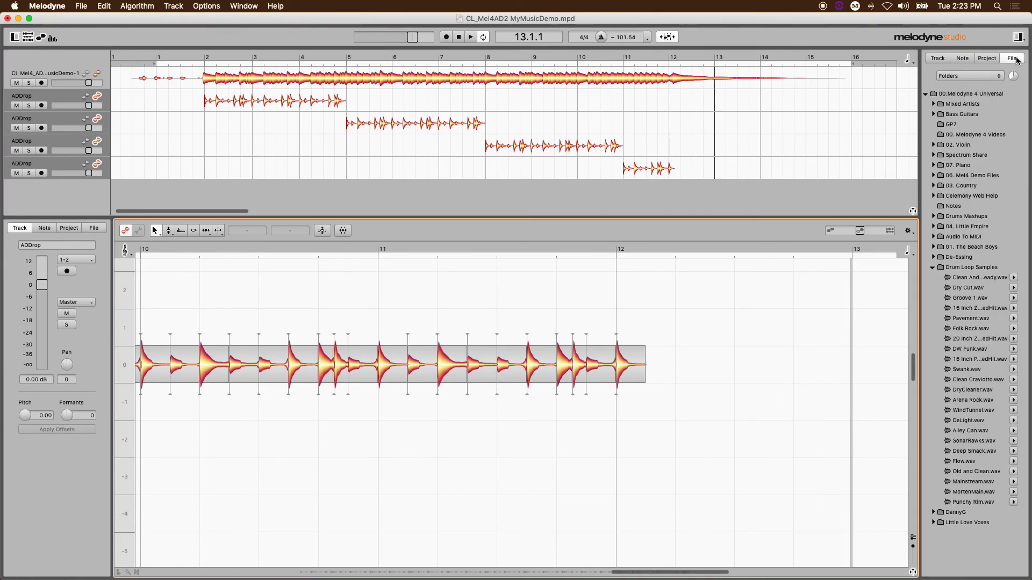
left_click(1013, 339)
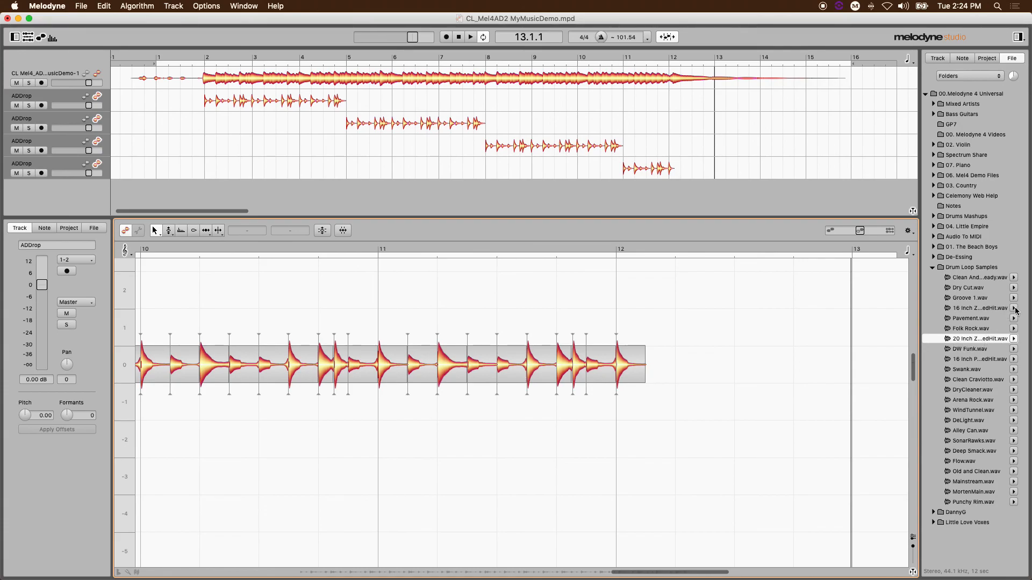
left_click(1014, 309)
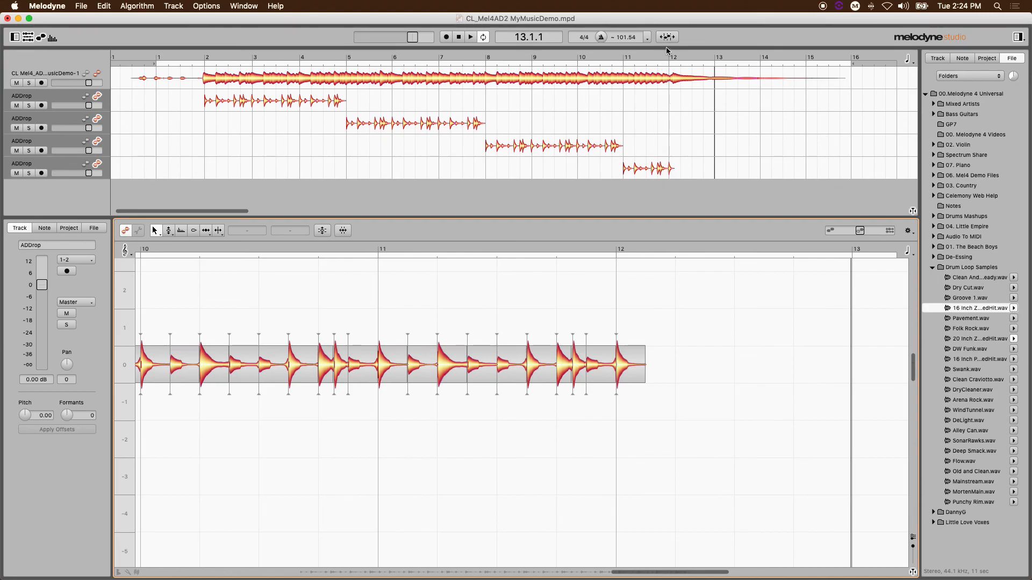
- Place the 16 Inch Zildjian MedHit sample on a new track at bar 12 and set its level to -4.44 dB
left_click_drag(982, 308, 671, 189)
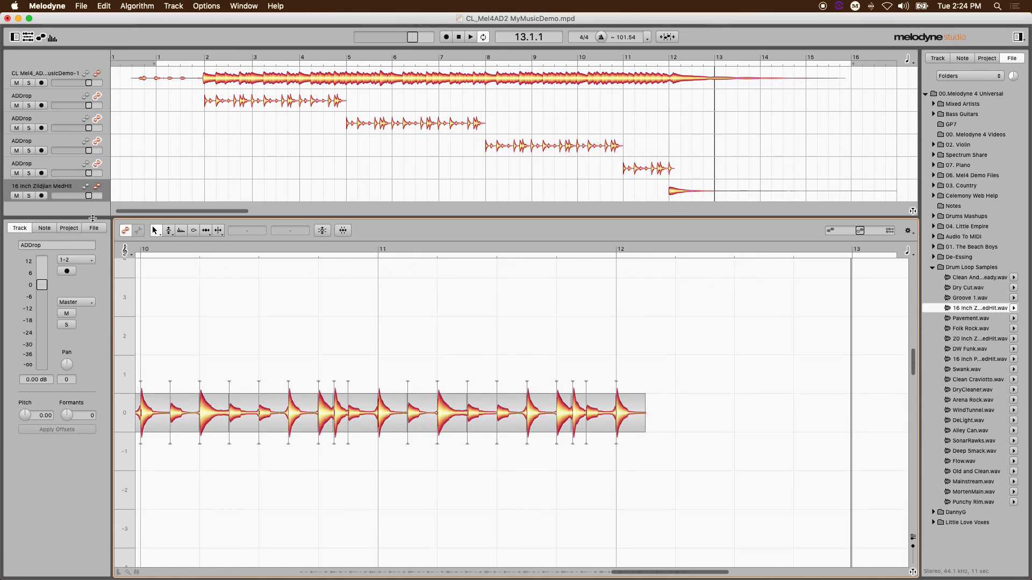
left_click_drag(90, 198, 86, 197)
- Play the arrangement with the cymbal from bar 8 and again from the middle of bar 9
left_click(485, 53)
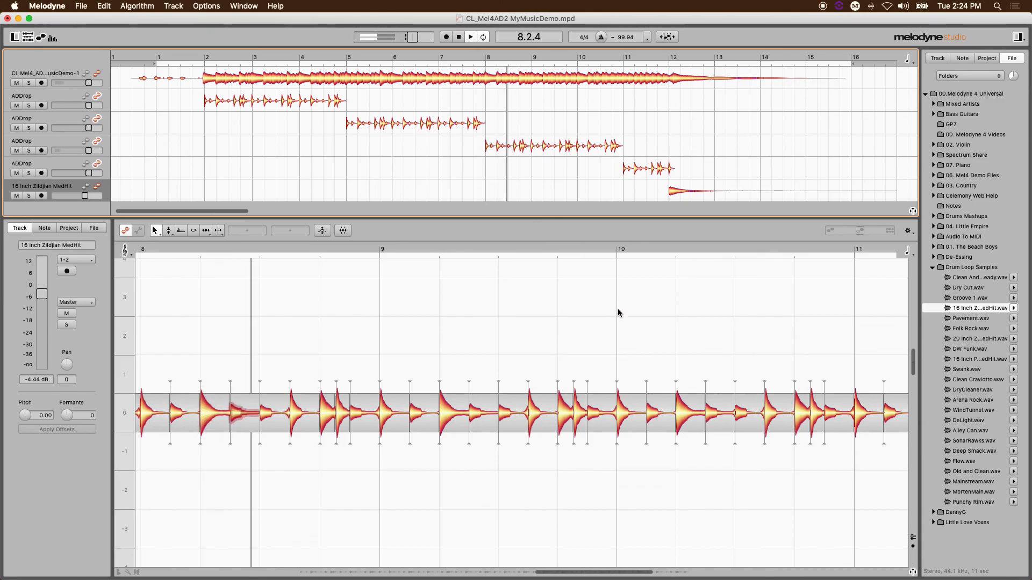
left_click(632, 572)
left_click_drag(632, 572, 701, 573)
left_click(559, 54)
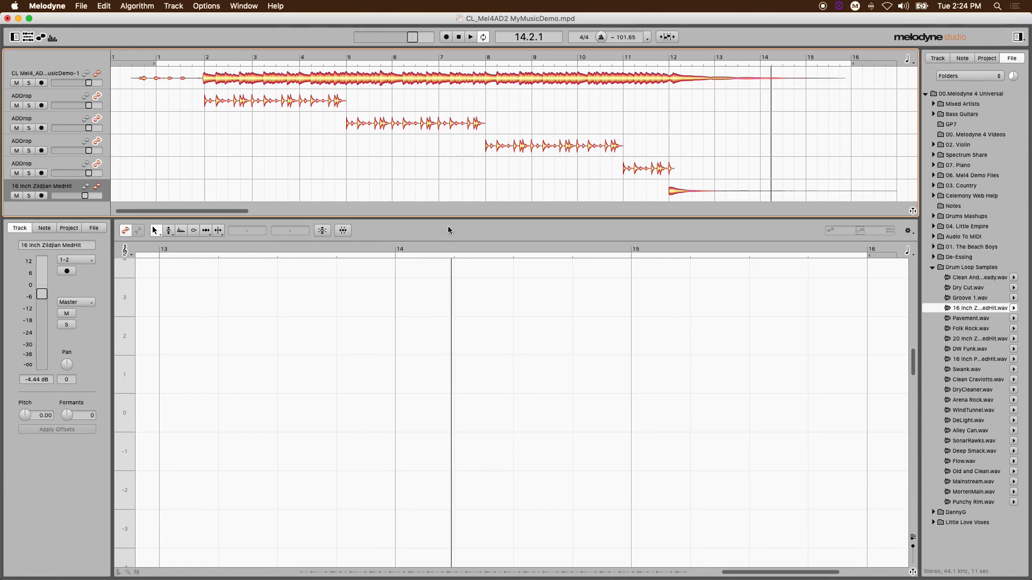
- Show only the music demo track in the note editor, zoomed out to fit all its notes
left_click(100, 74)
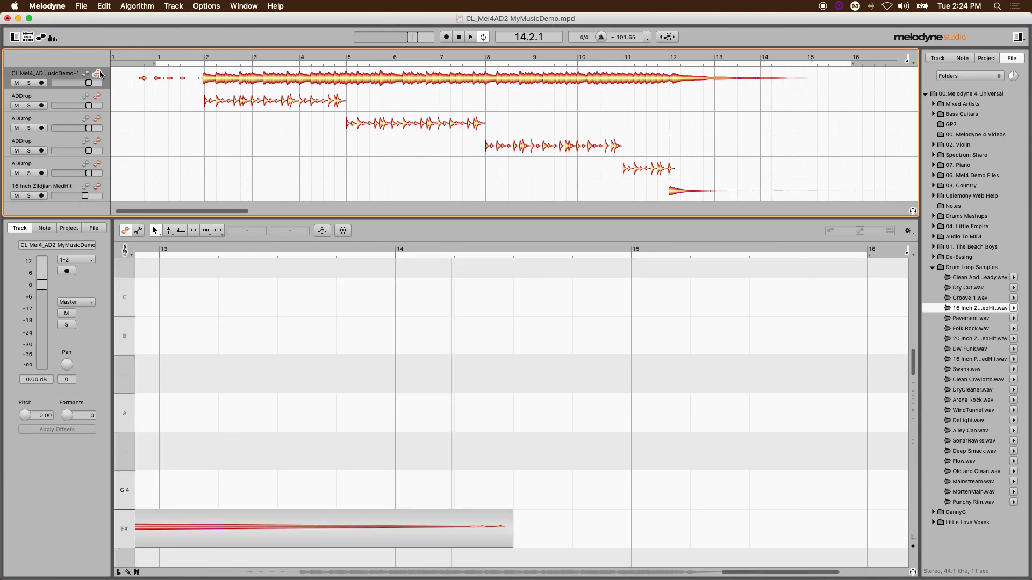
double_click(913, 365)
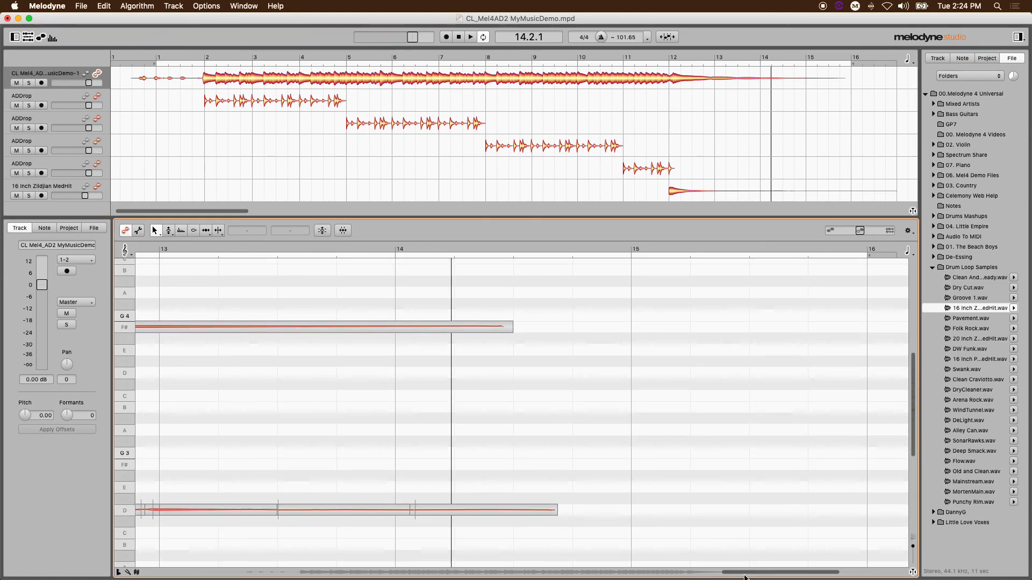
double_click(760, 573)
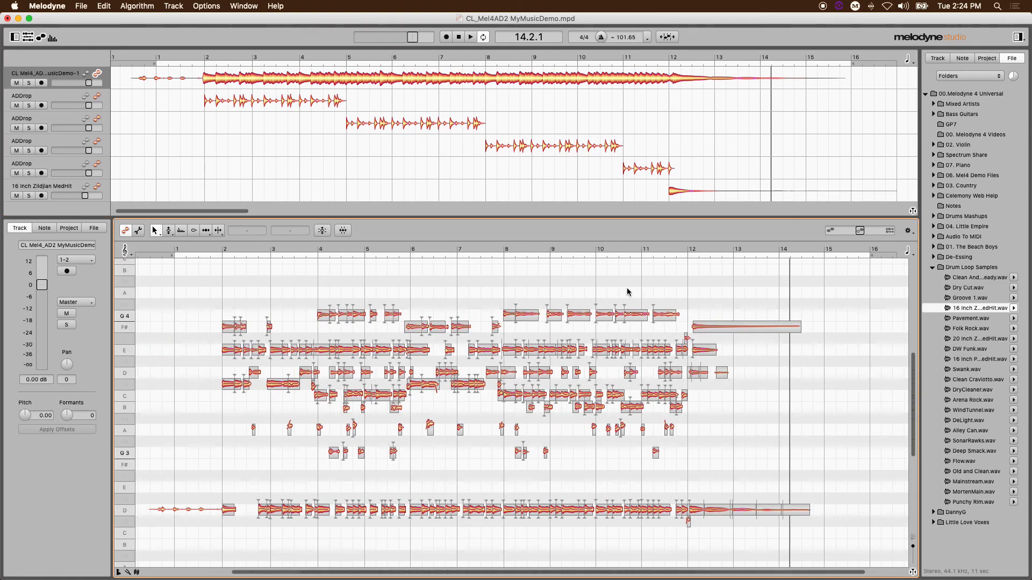